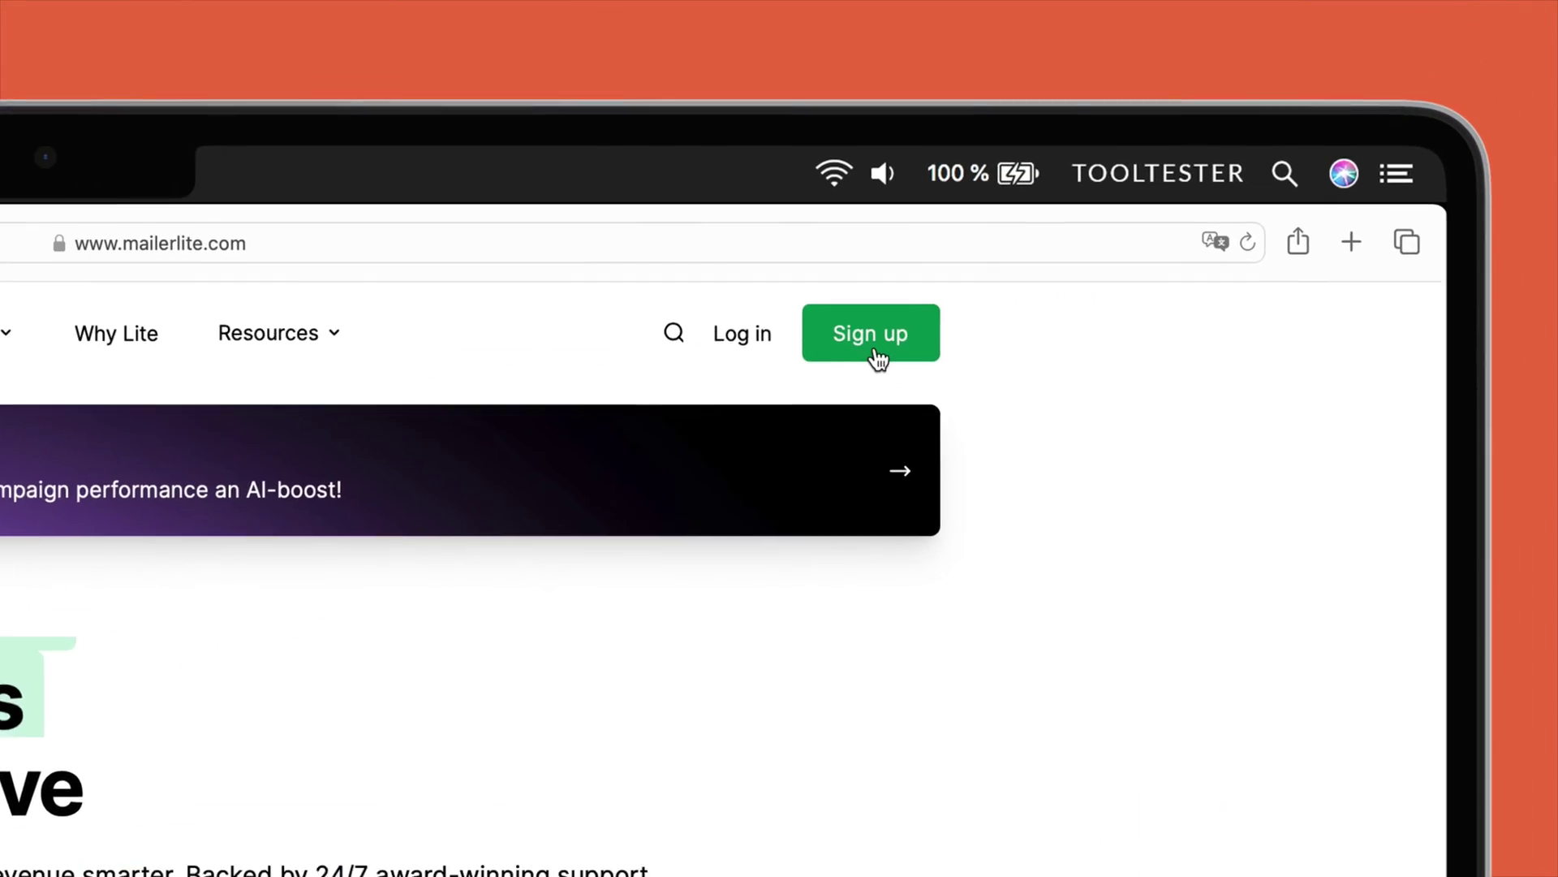
Sign up for a MailerLite account and verify its email address from the confirmation email.
left_click(879, 353)
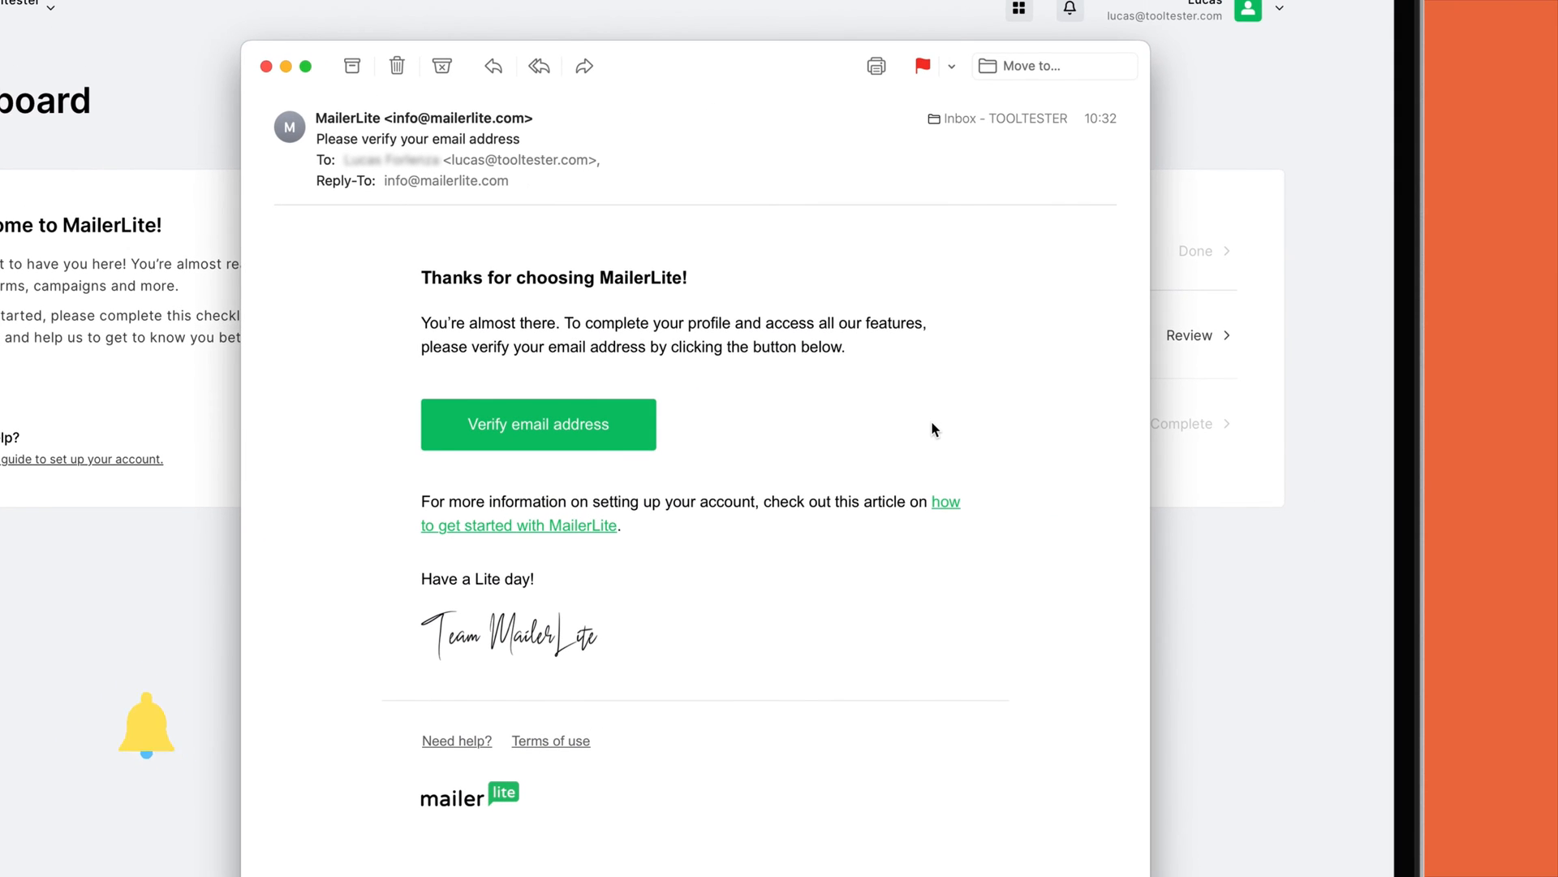
left_click(558, 428)
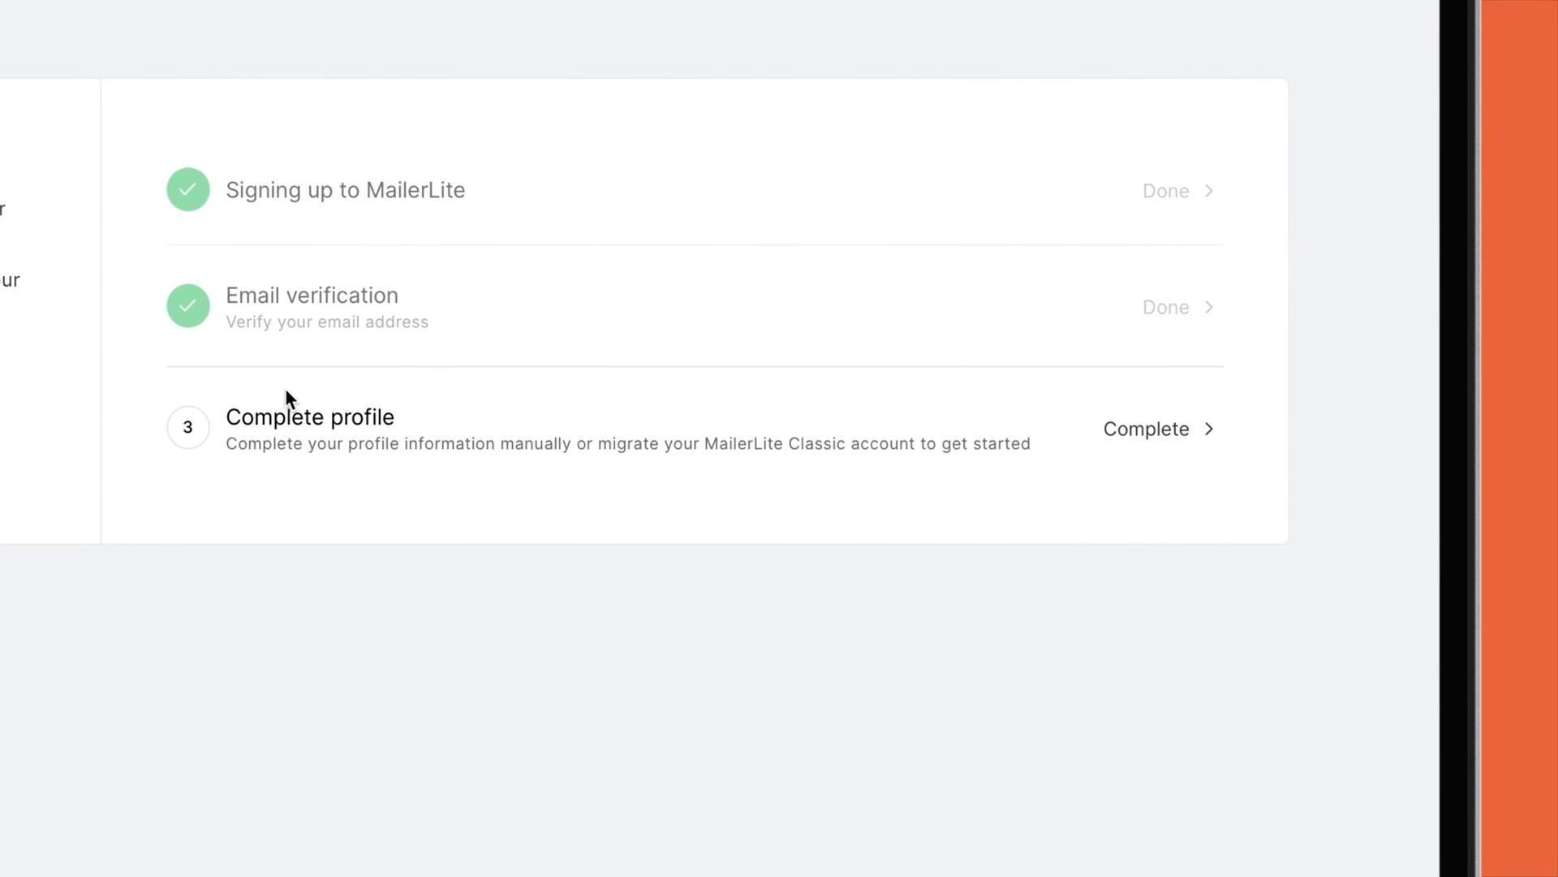
Complete the profile, ticking Campaigns, Forms, Websites, Automations and Transactional emails as interests.
left_click(1126, 441)
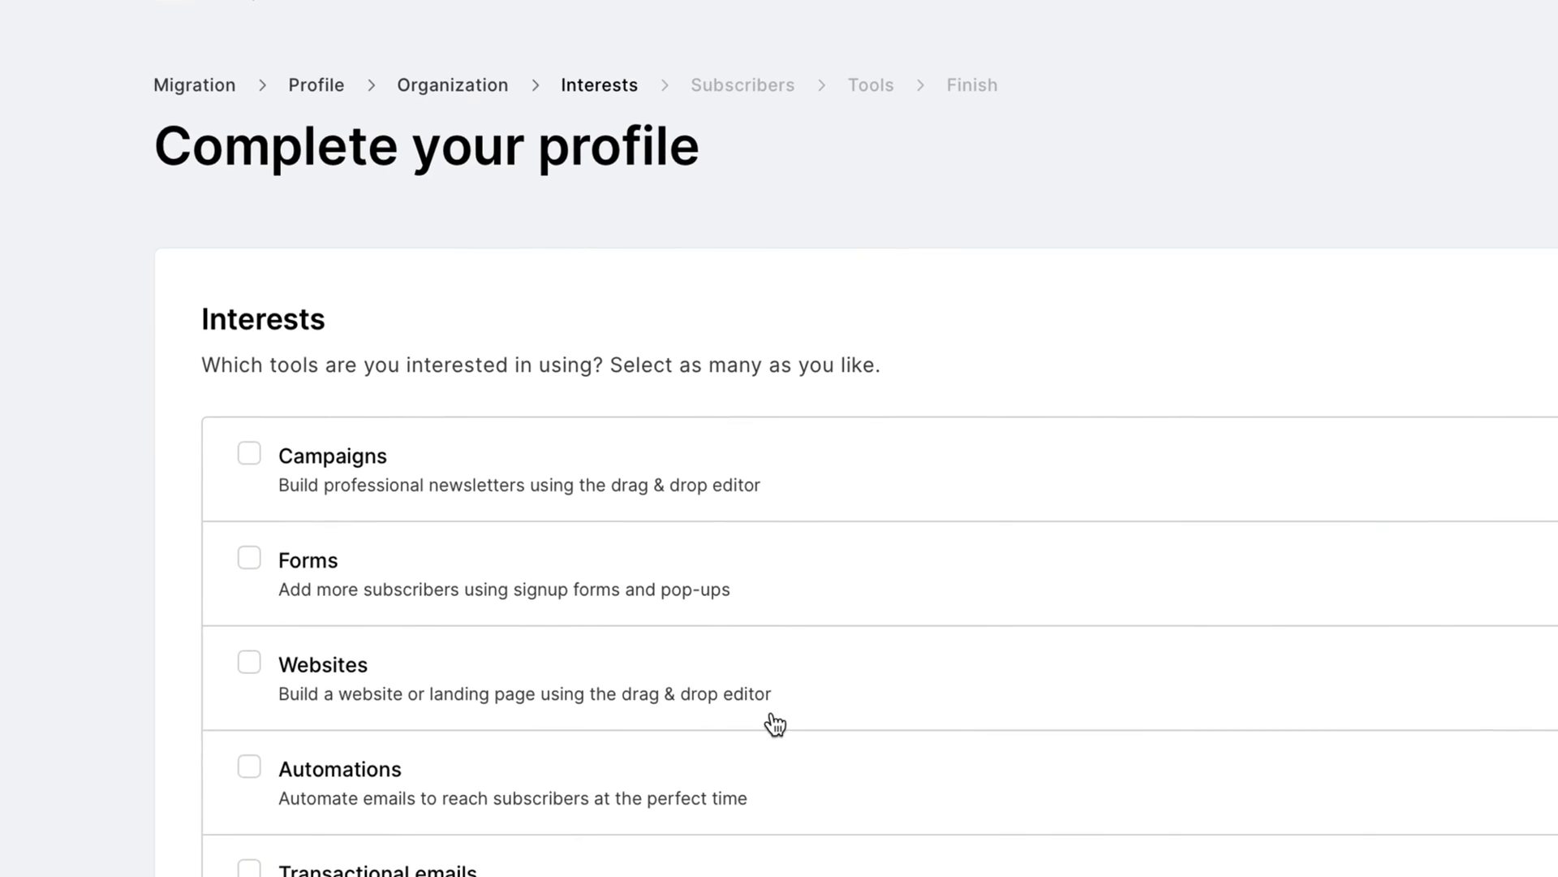
left_click(252, 453)
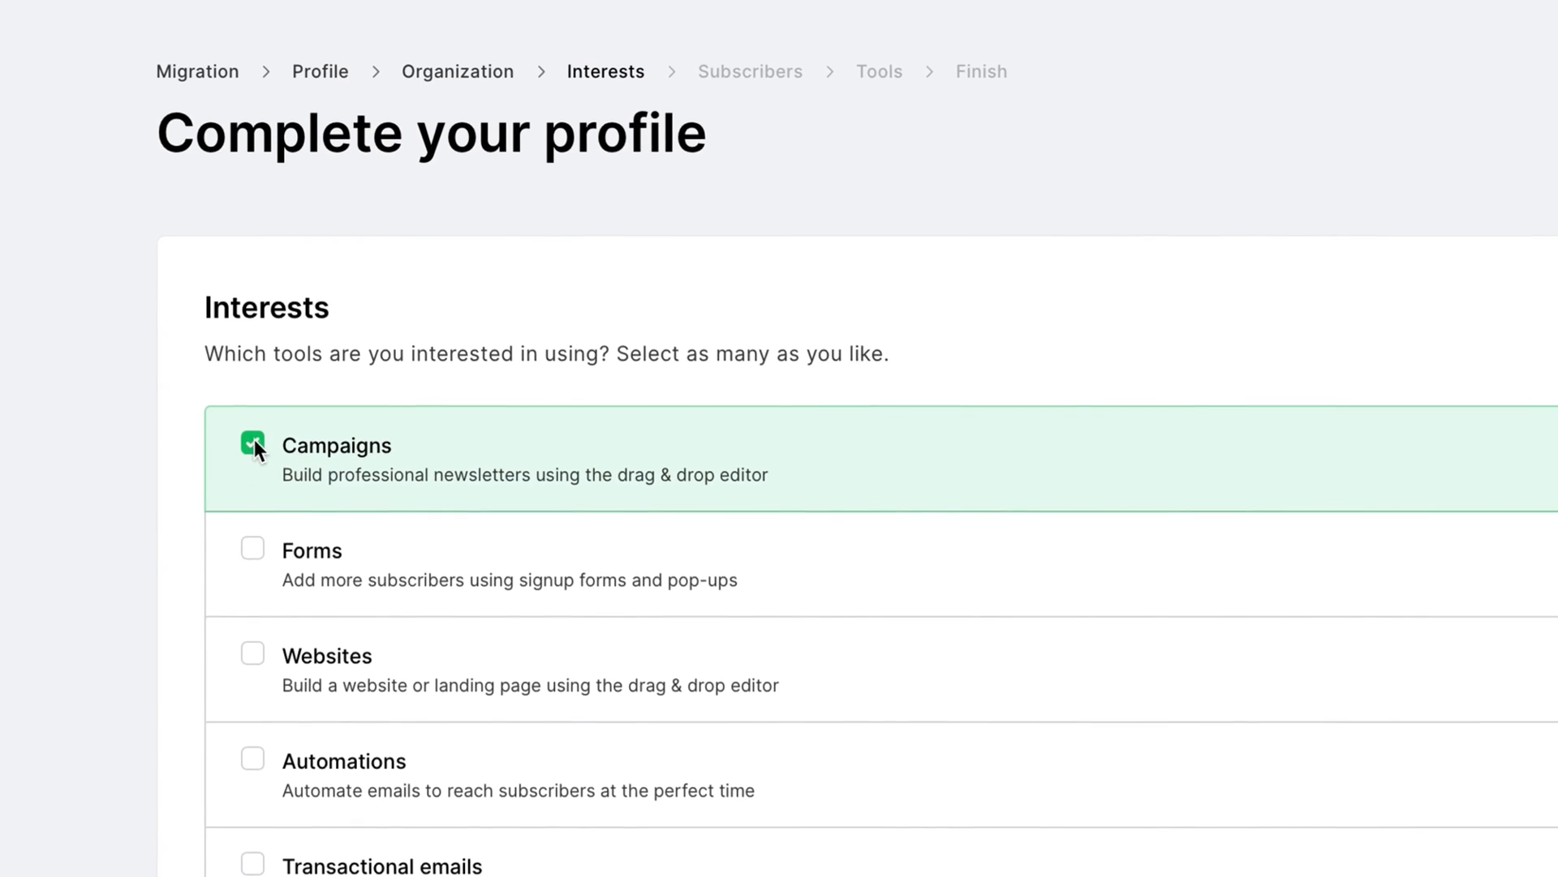
scroll(252, 487, "down", 1)
left_click(251, 509)
scroll(253, 512, "down", 2)
left_click(251, 548)
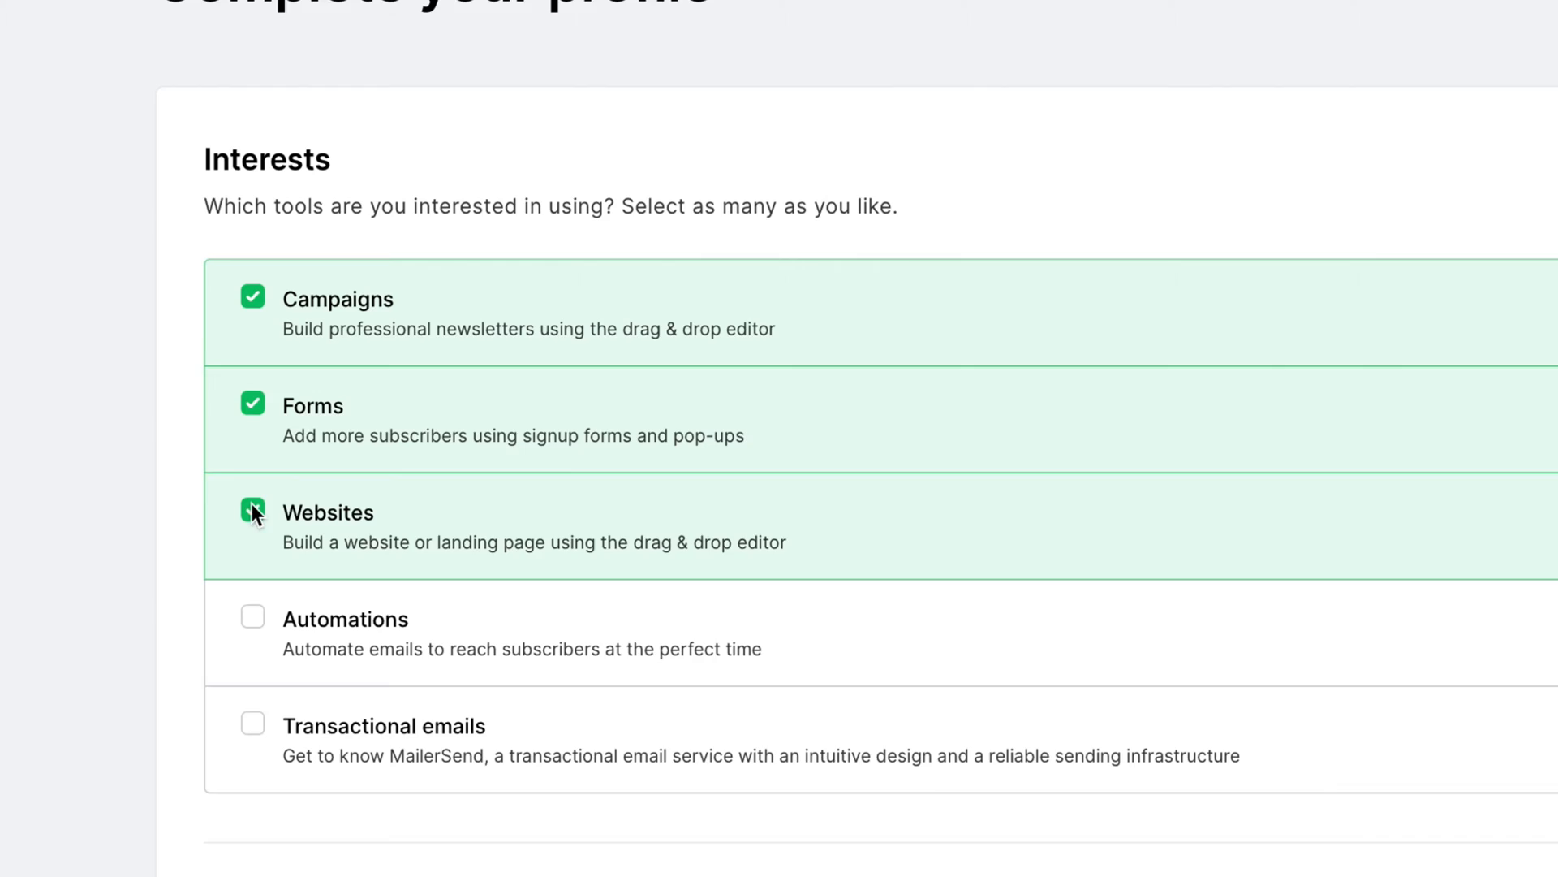
scroll(253, 549, "down", 2)
left_click(250, 566)
left_click(250, 643)
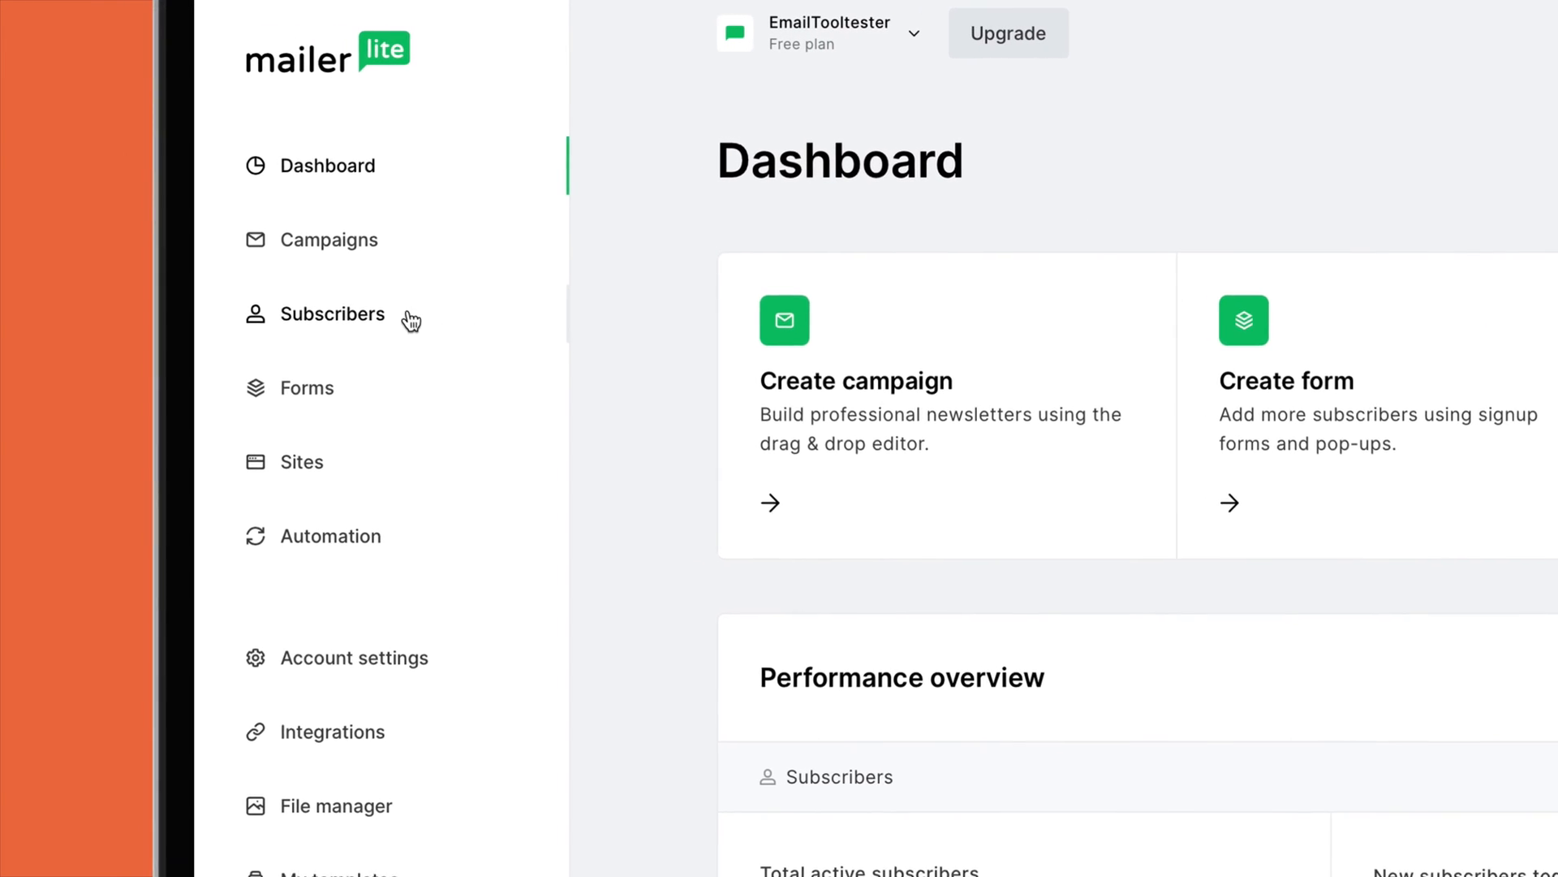
Create a new subscriber group named Customers.
left_click(365, 308)
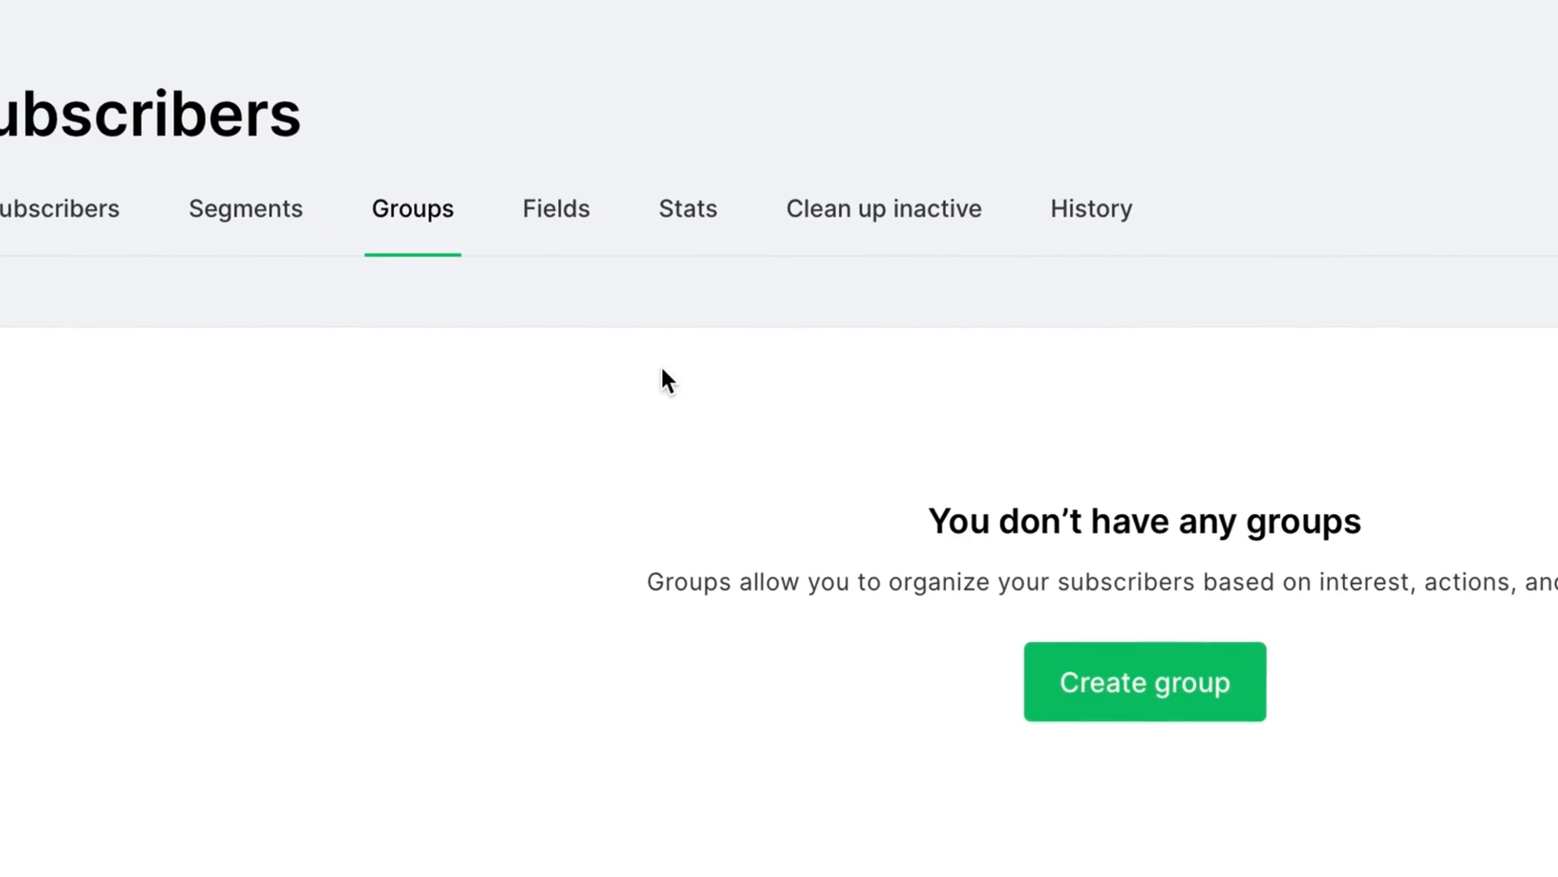
left_click(746, 440)
type("Customers")
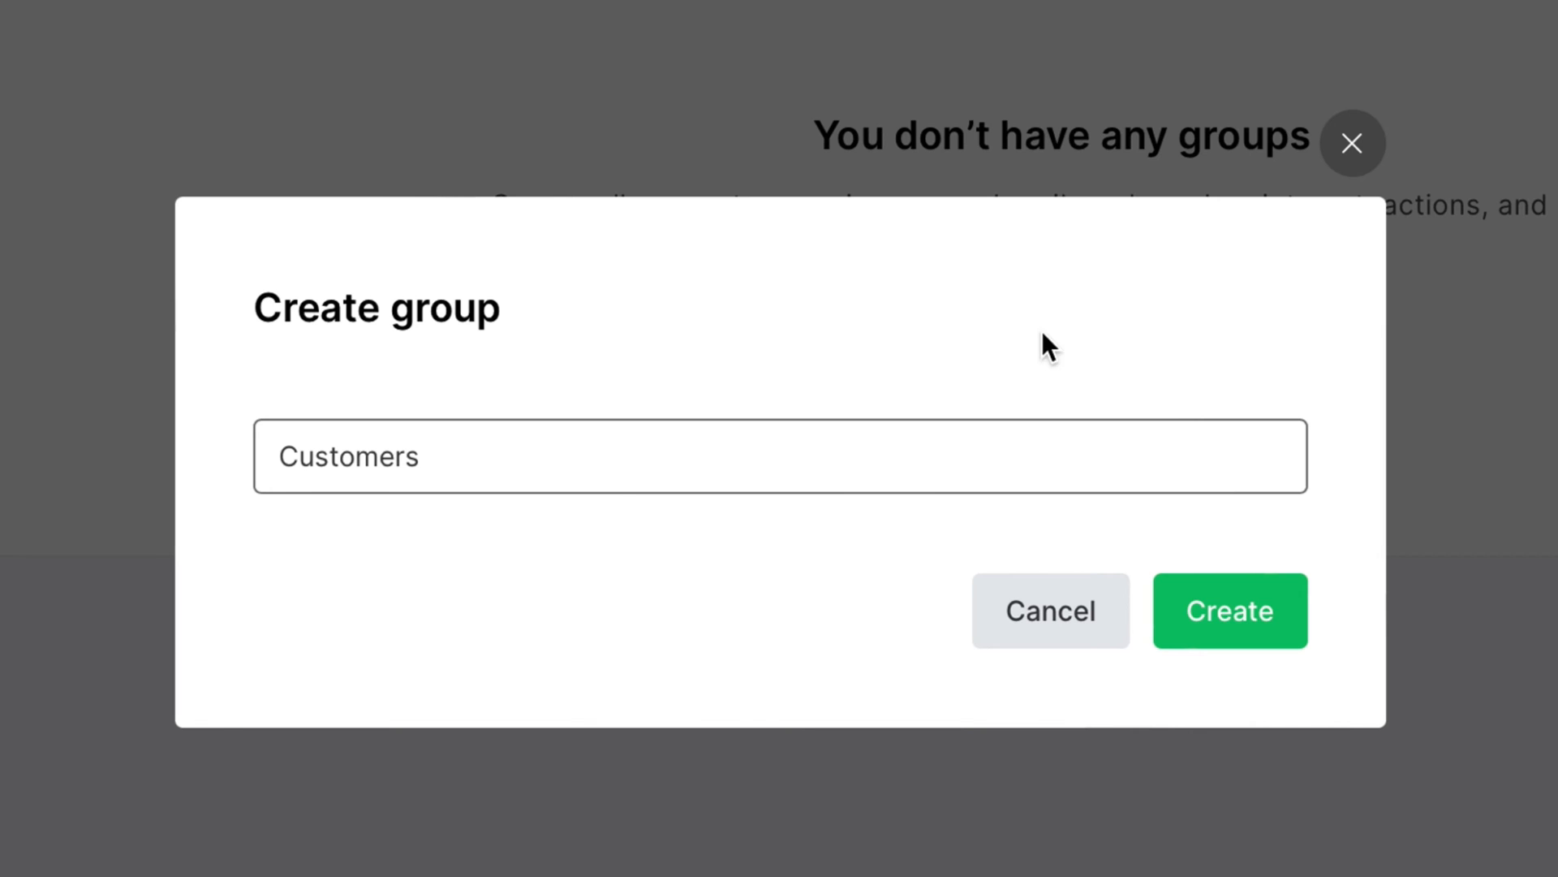
left_click(1231, 611)
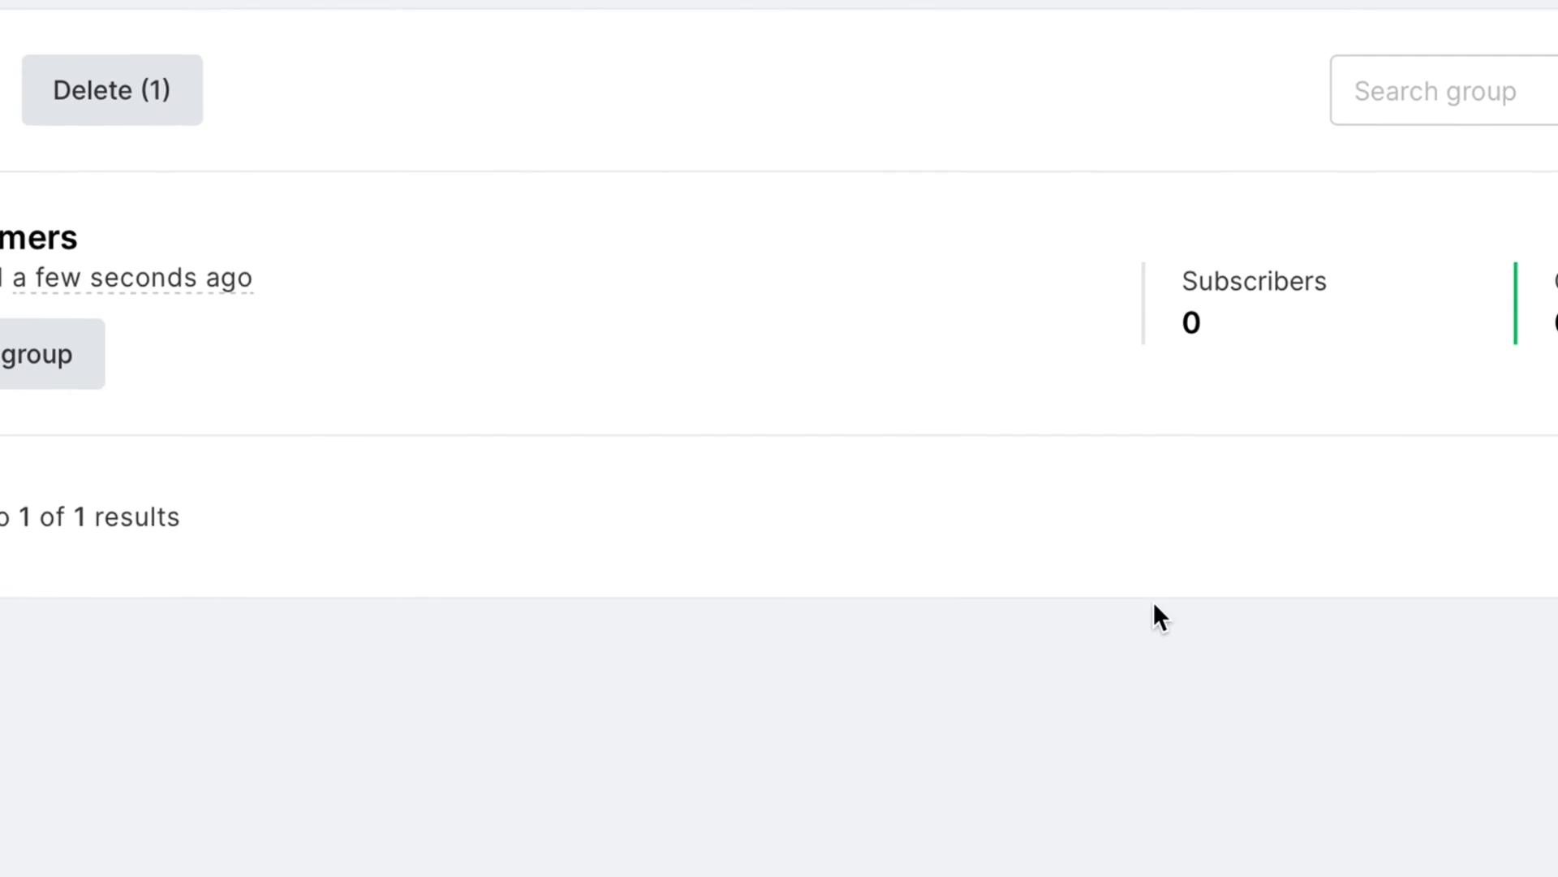
Start adding subscribers from the All subscribers list.
left_click(102, 132)
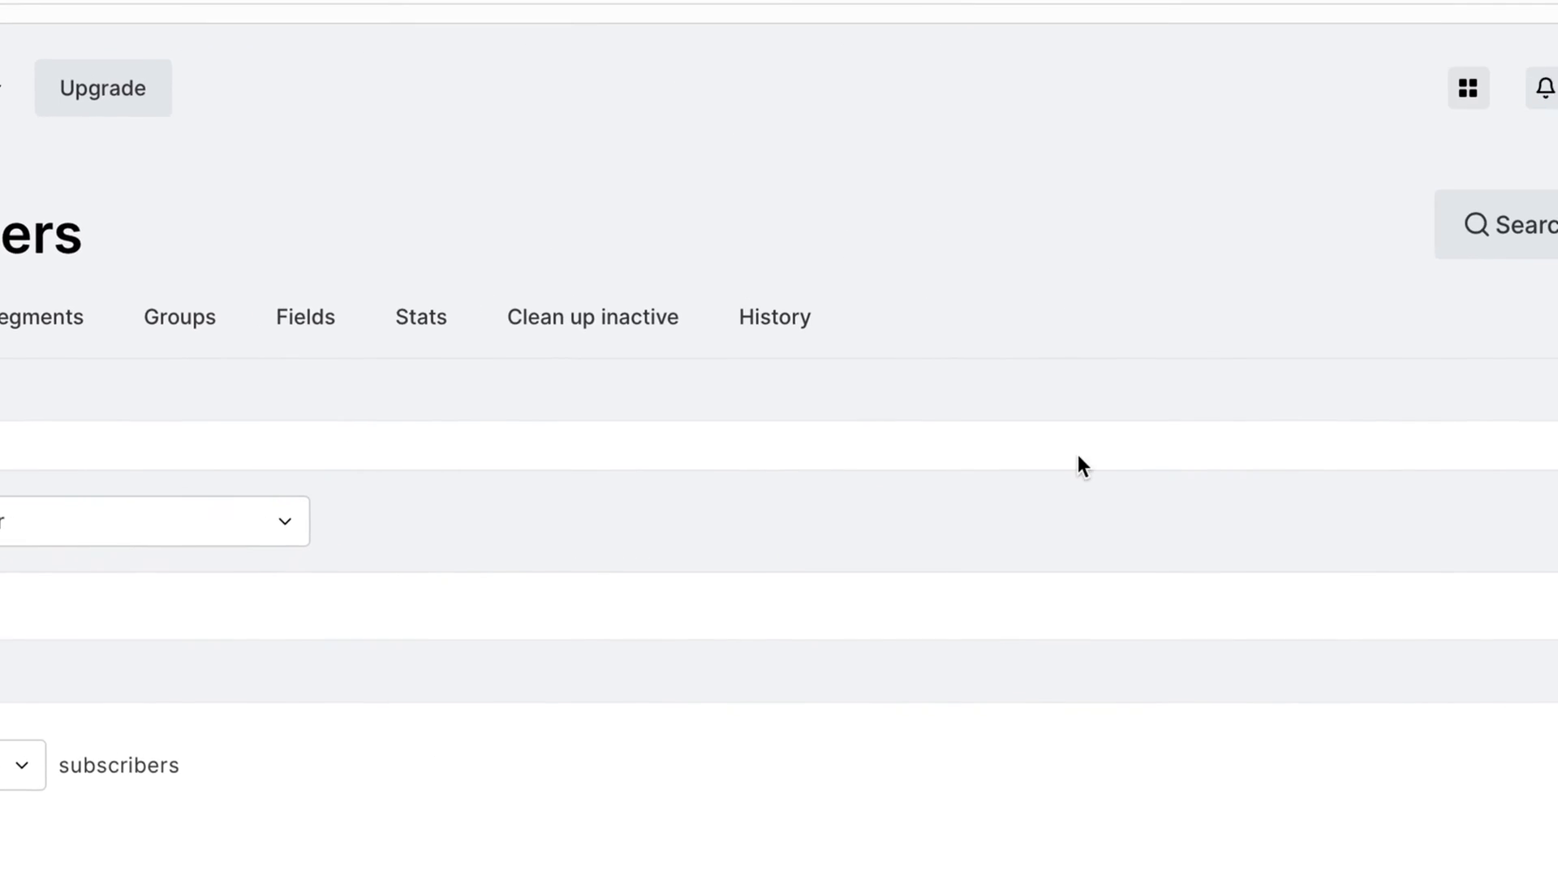
left_click(1339, 258)
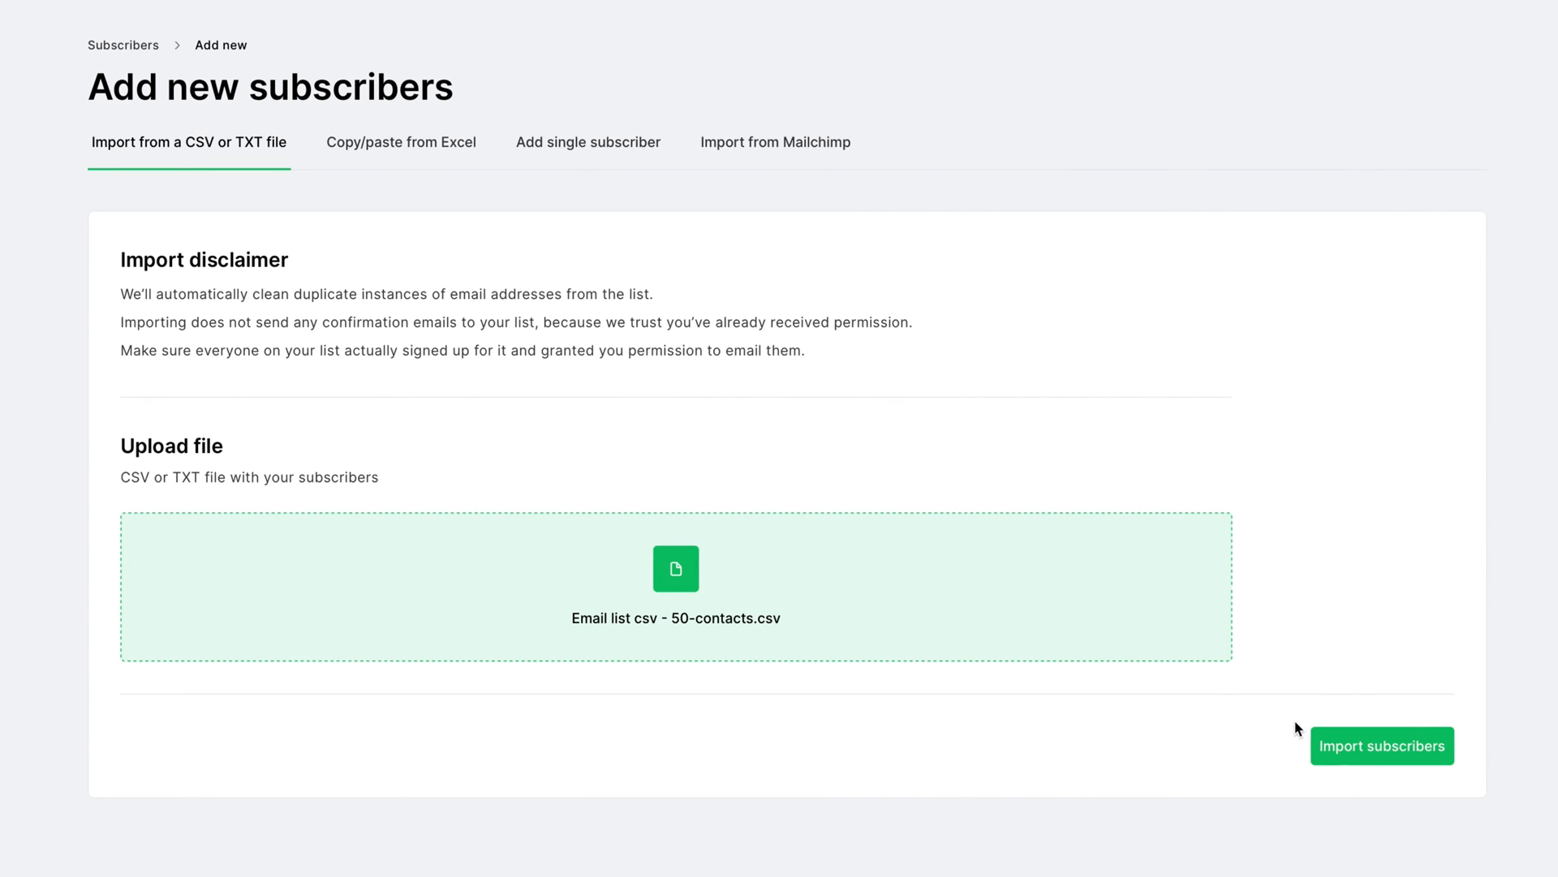
Import the uploaded 50-contacts CSV into the Customers group.
left_click(1352, 745)
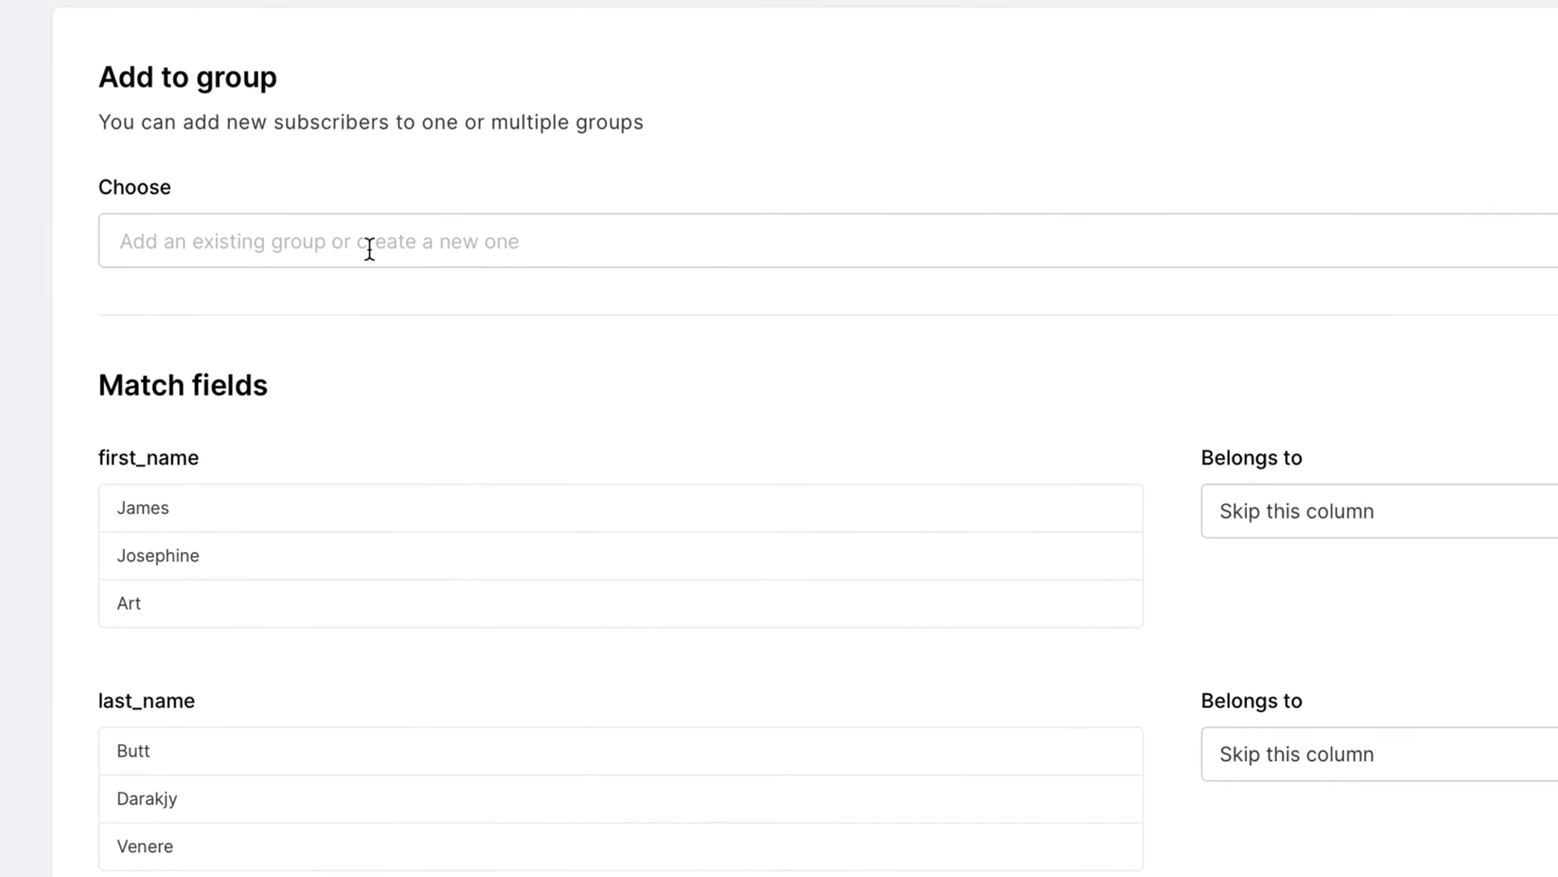
left_click(366, 211)
left_click(215, 379)
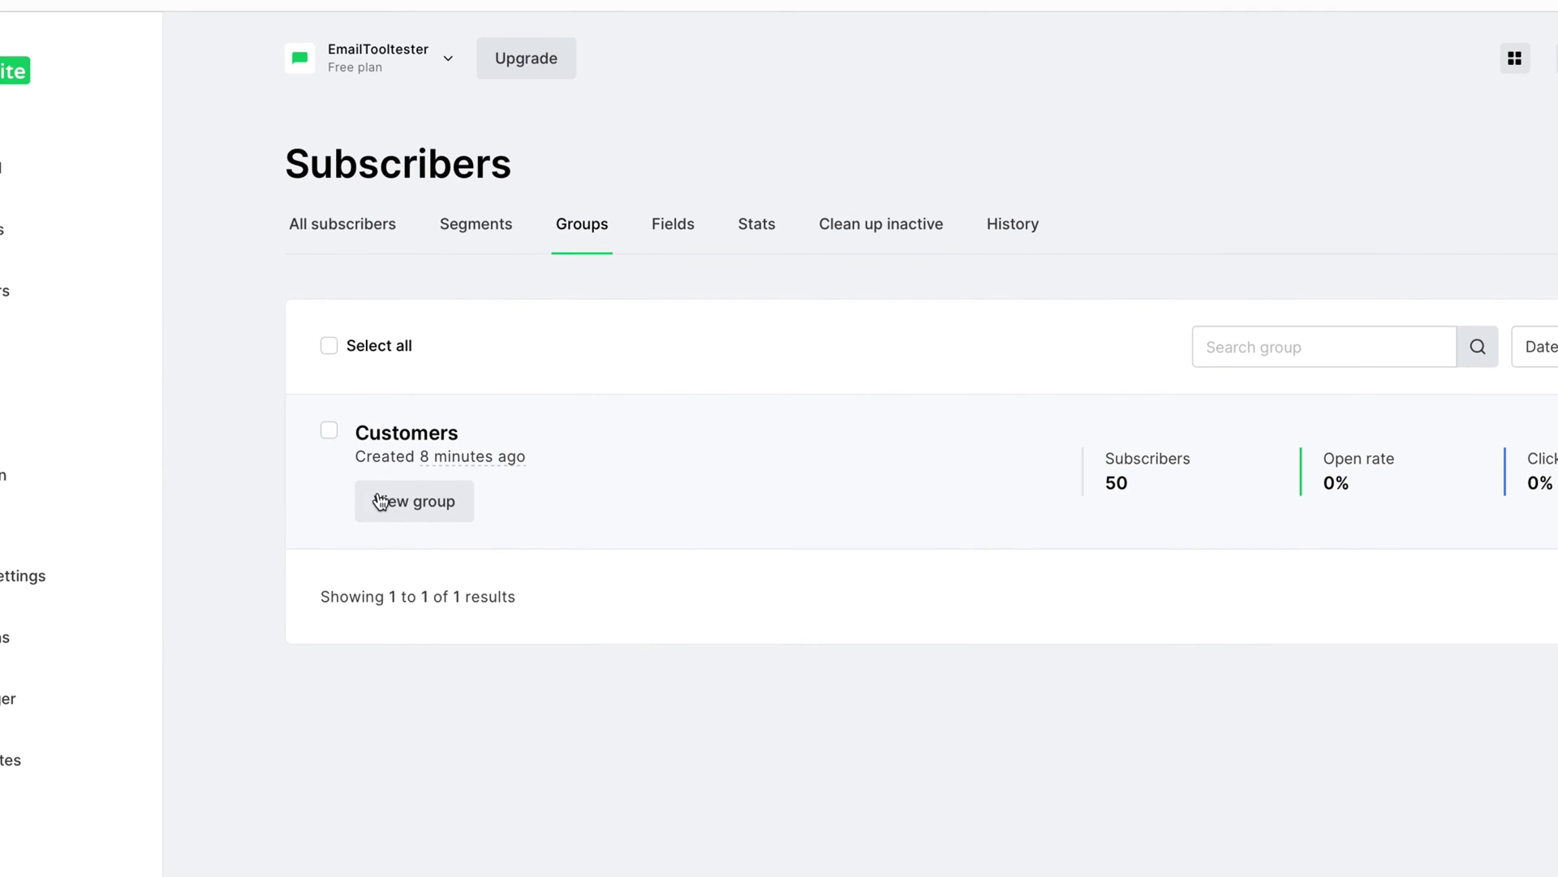
View the Customers group's subscribers and browse the filter condition types.
left_click(380, 500)
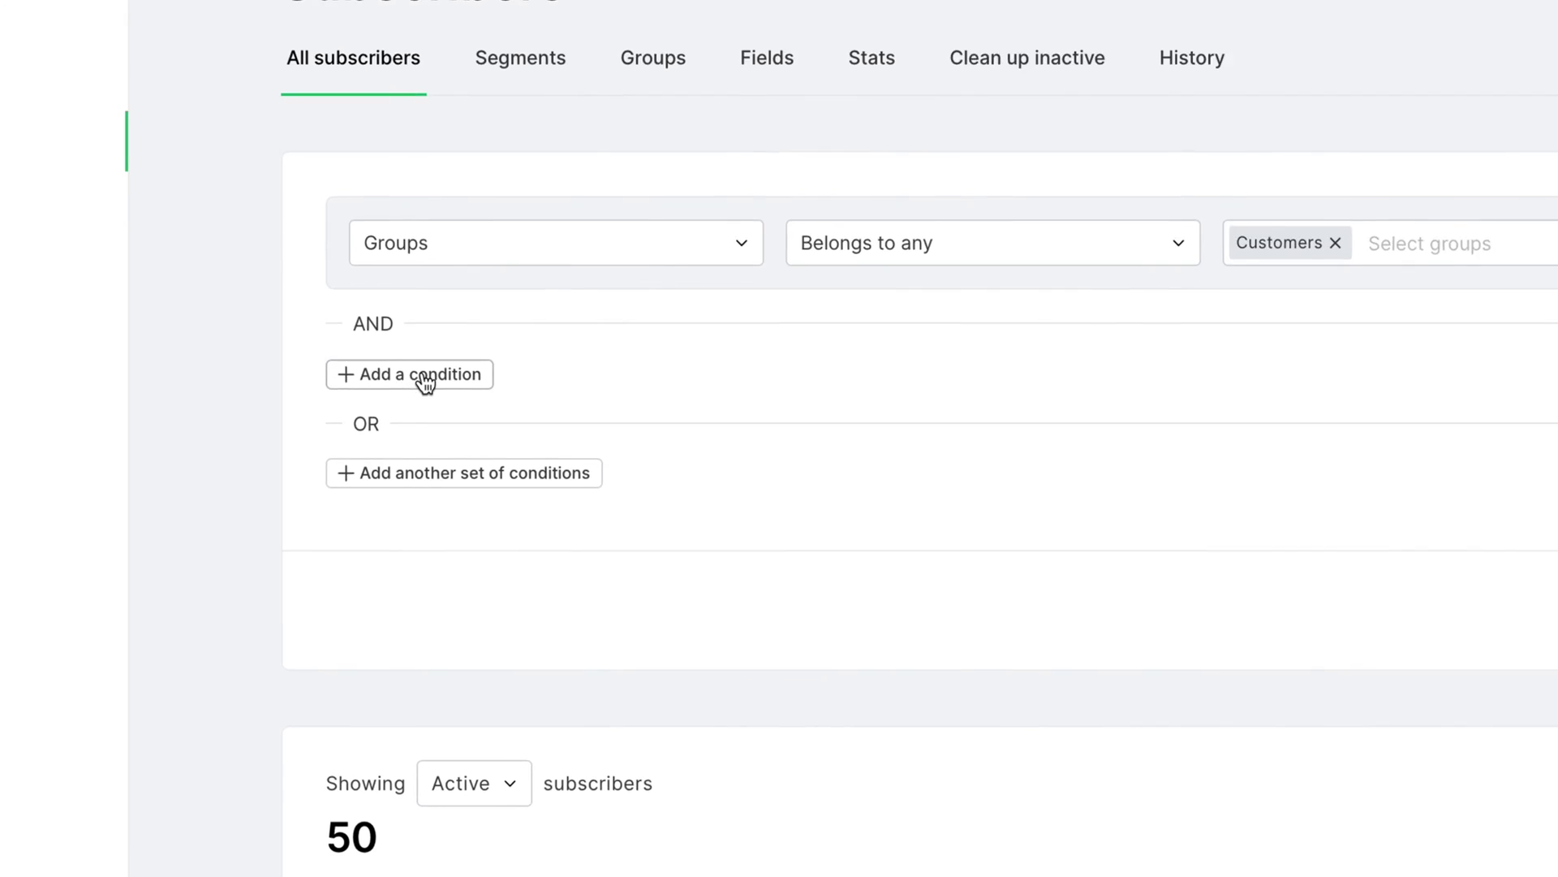
left_click(423, 380)
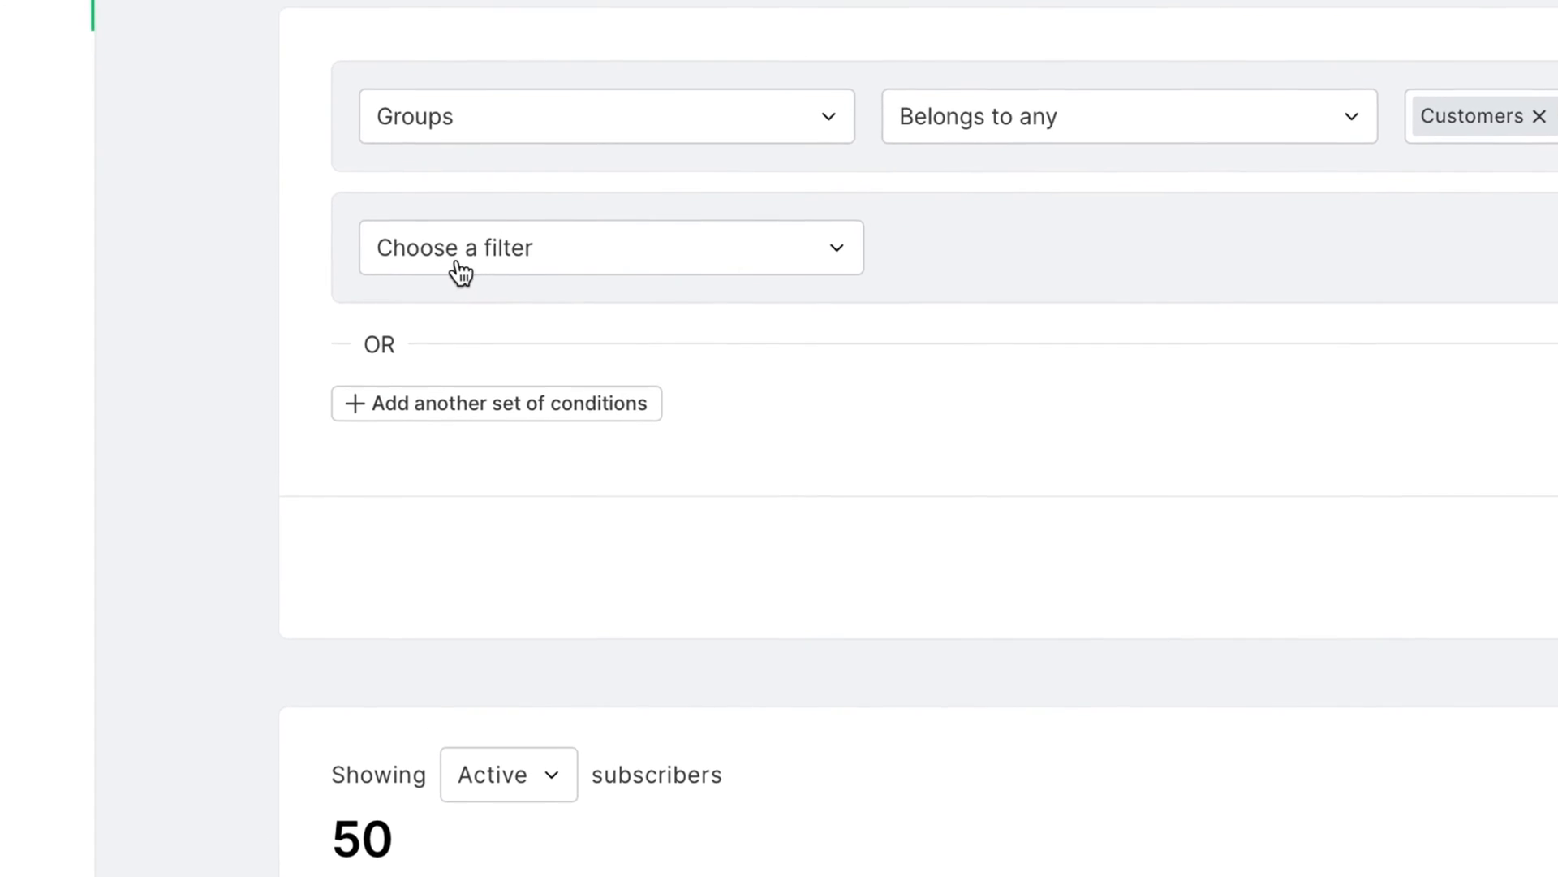
left_click(457, 250)
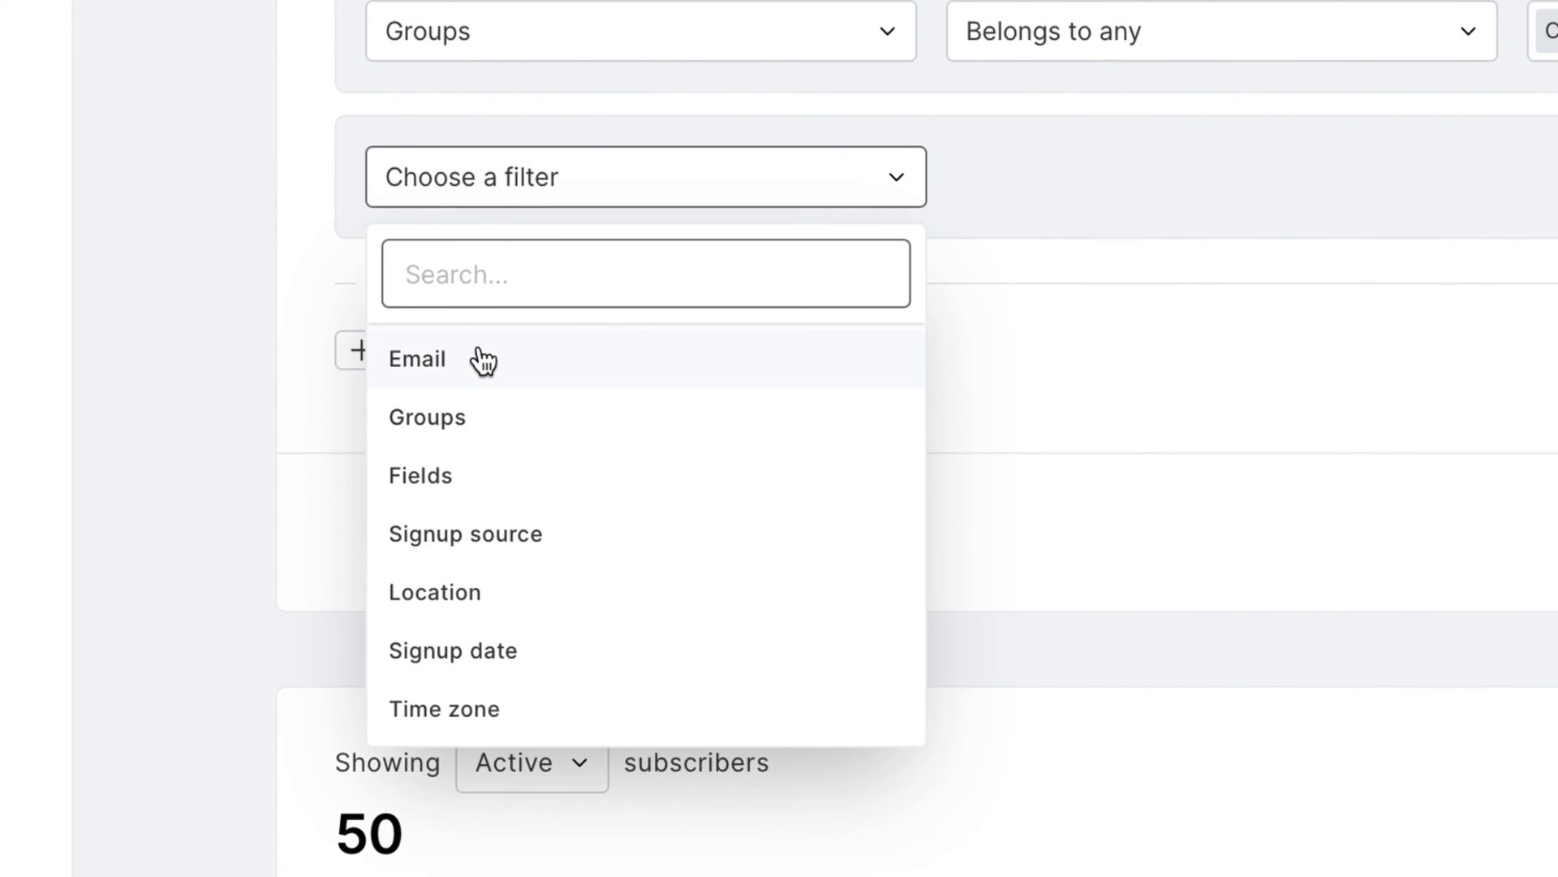
scroll(481, 372, "down", 2)
scroll(481, 371, "down", 3)
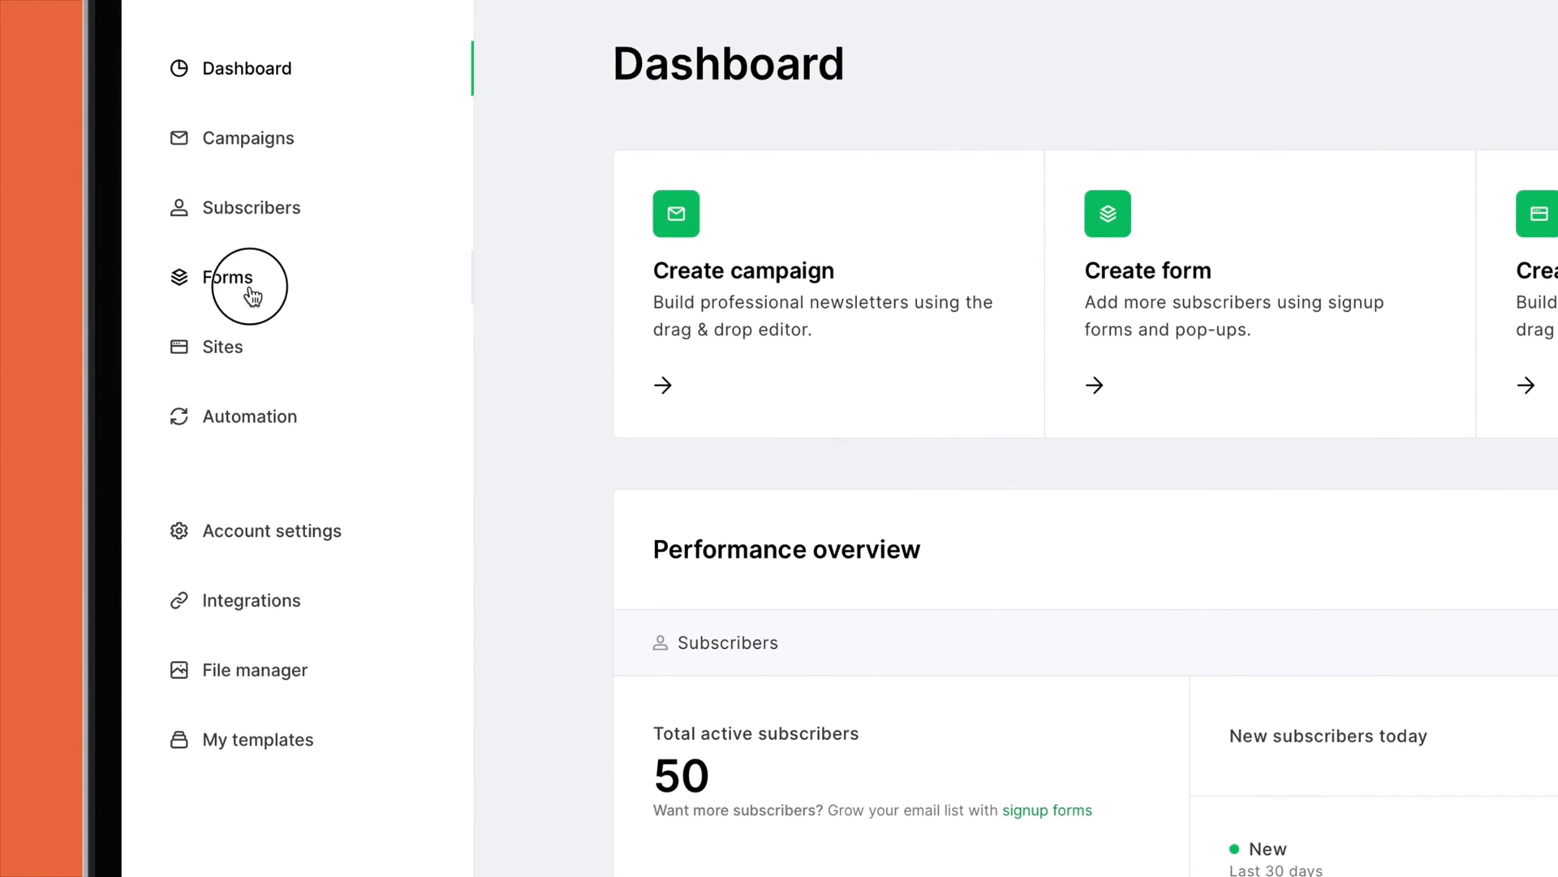
Start creating the first pop-up form from the Forms section.
left_click(245, 284)
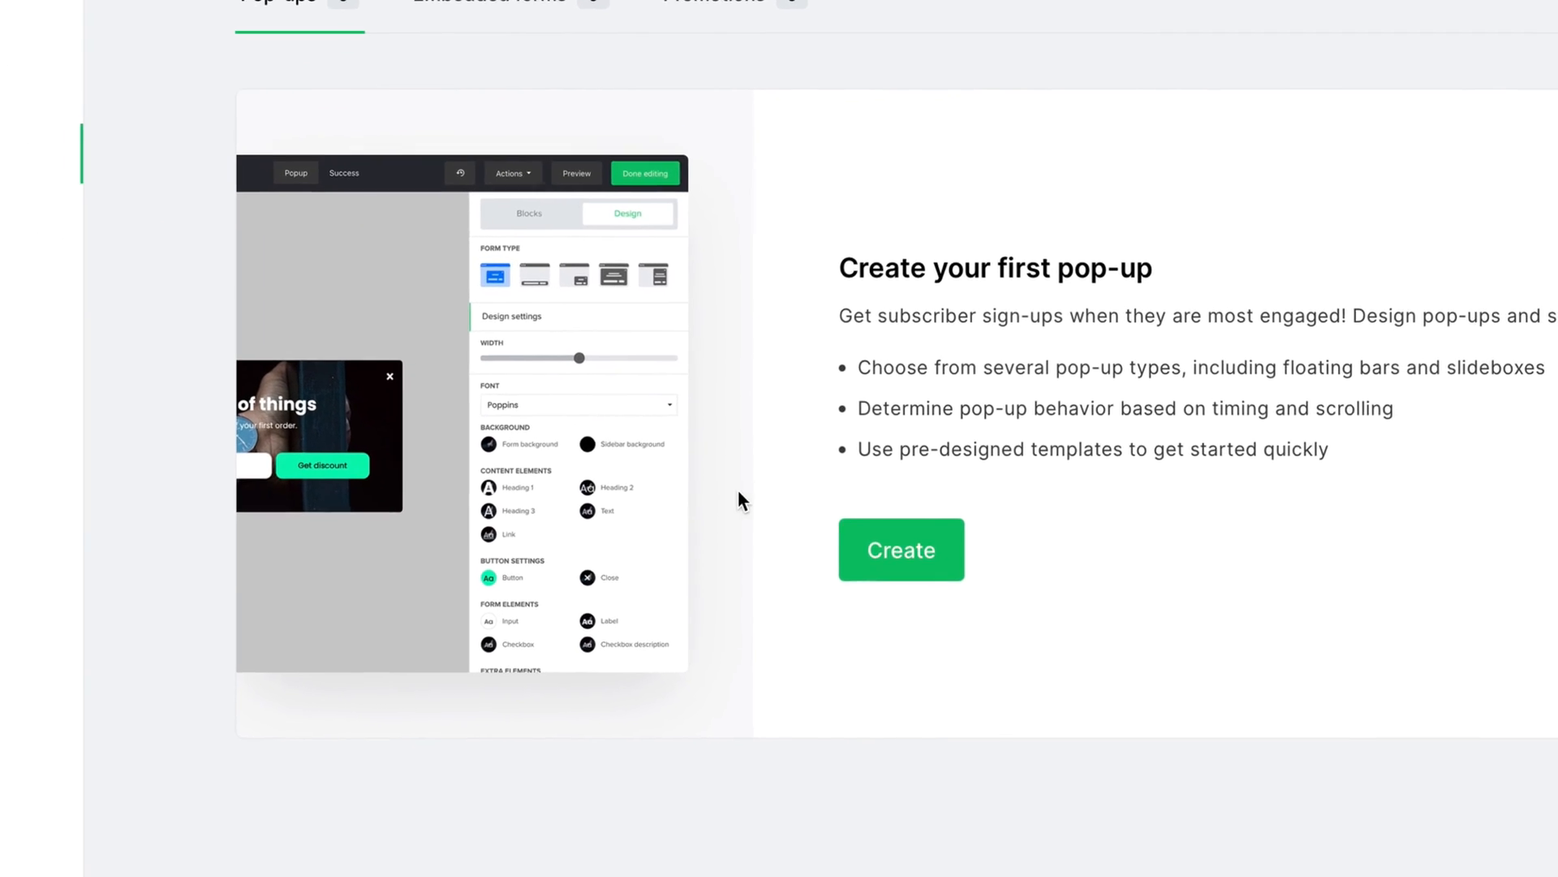
left_click(824, 535)
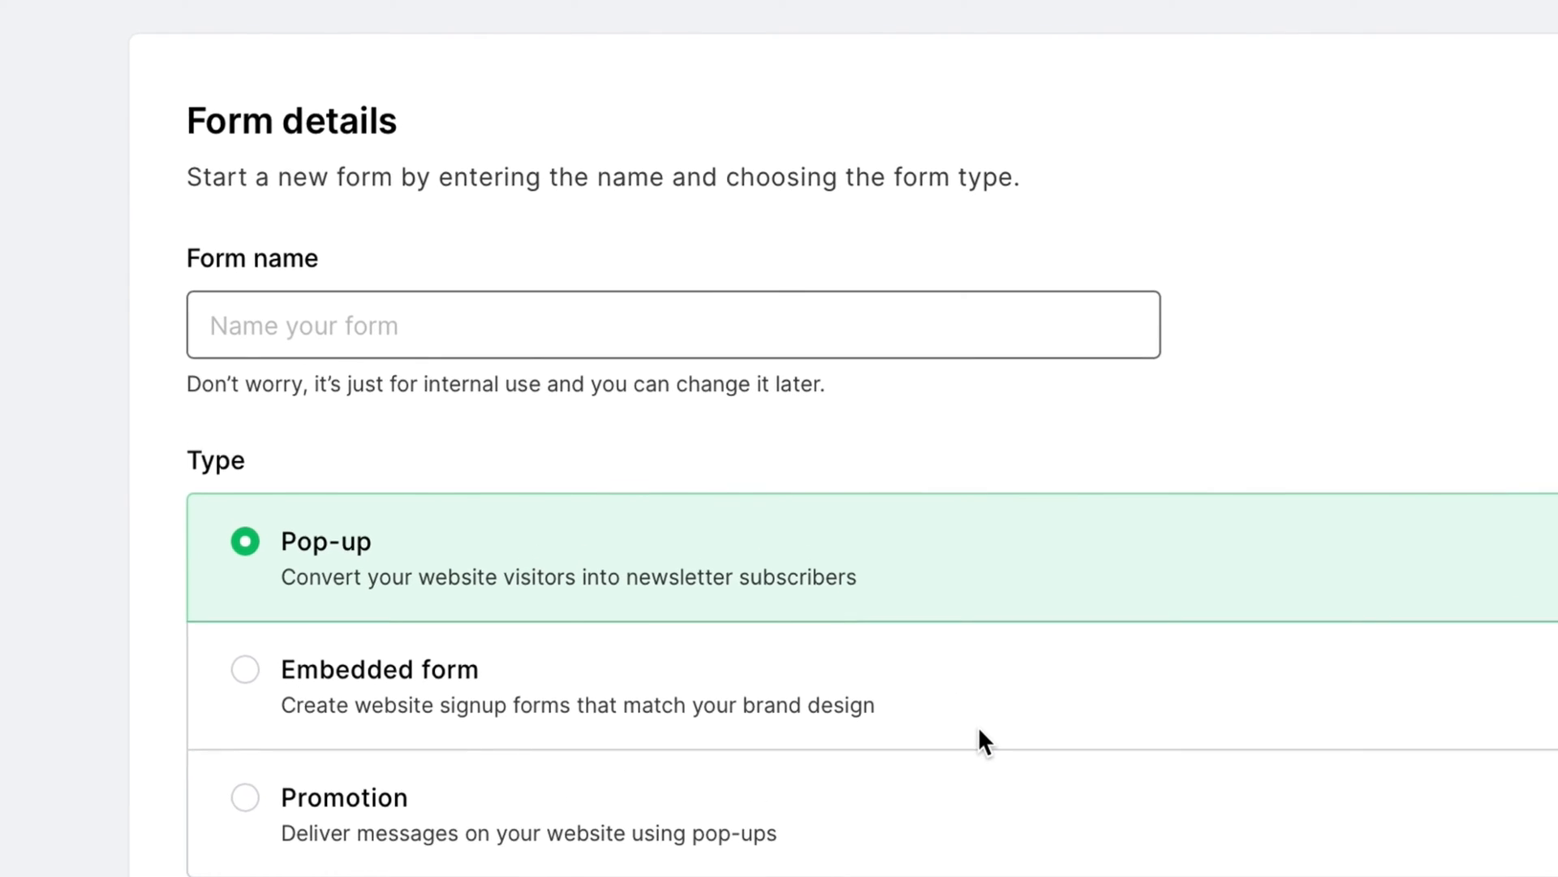
type("EmailTooltester")
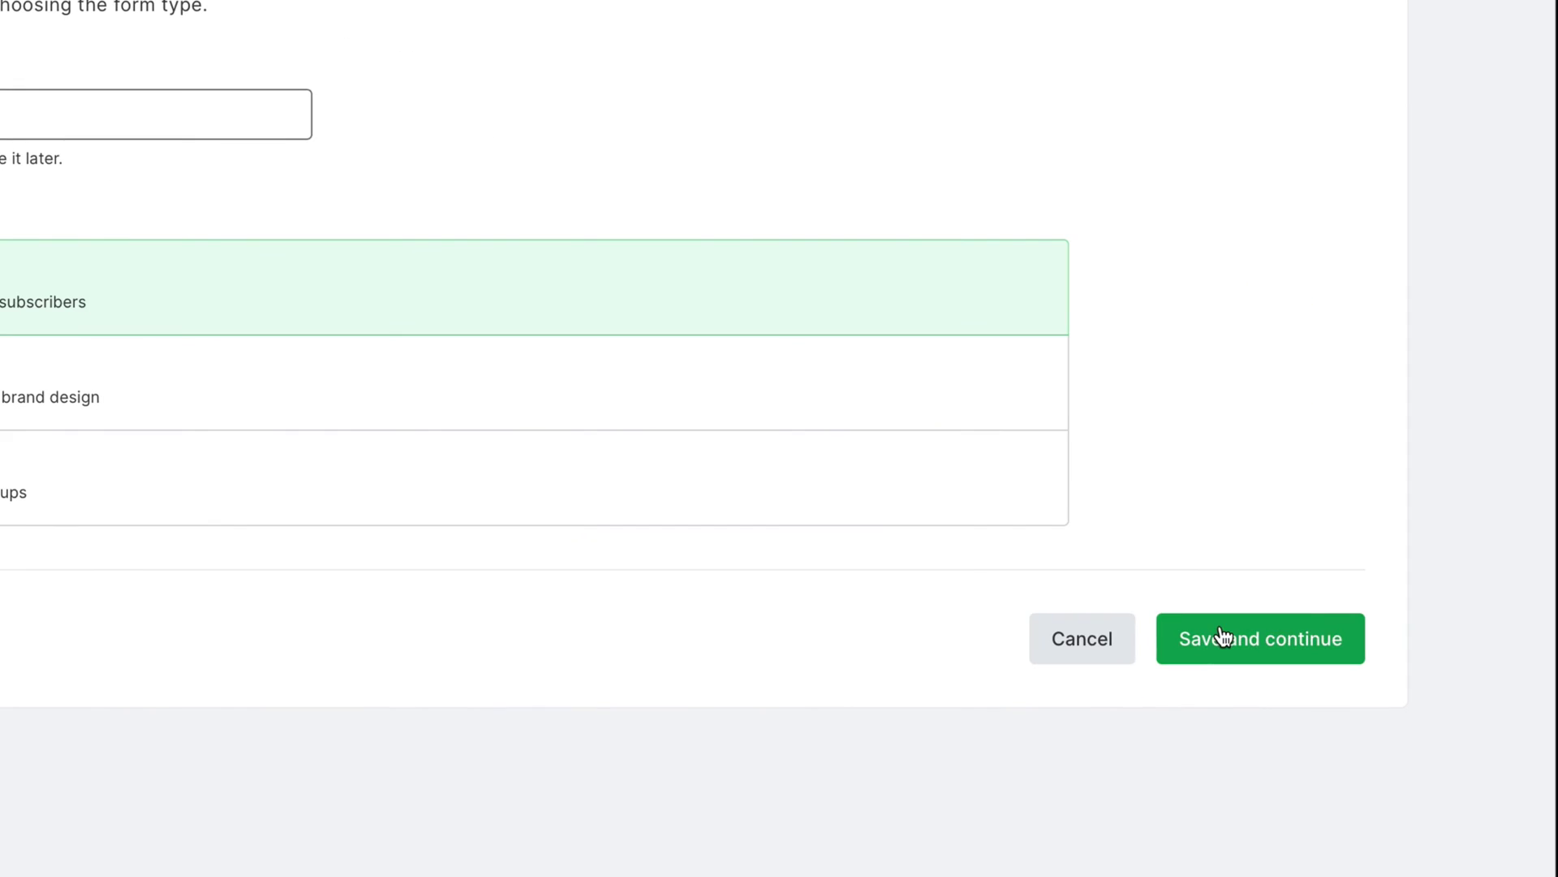
Assign the pop-up to the Customers group and choose the Simple signup template.
left_click(1224, 637)
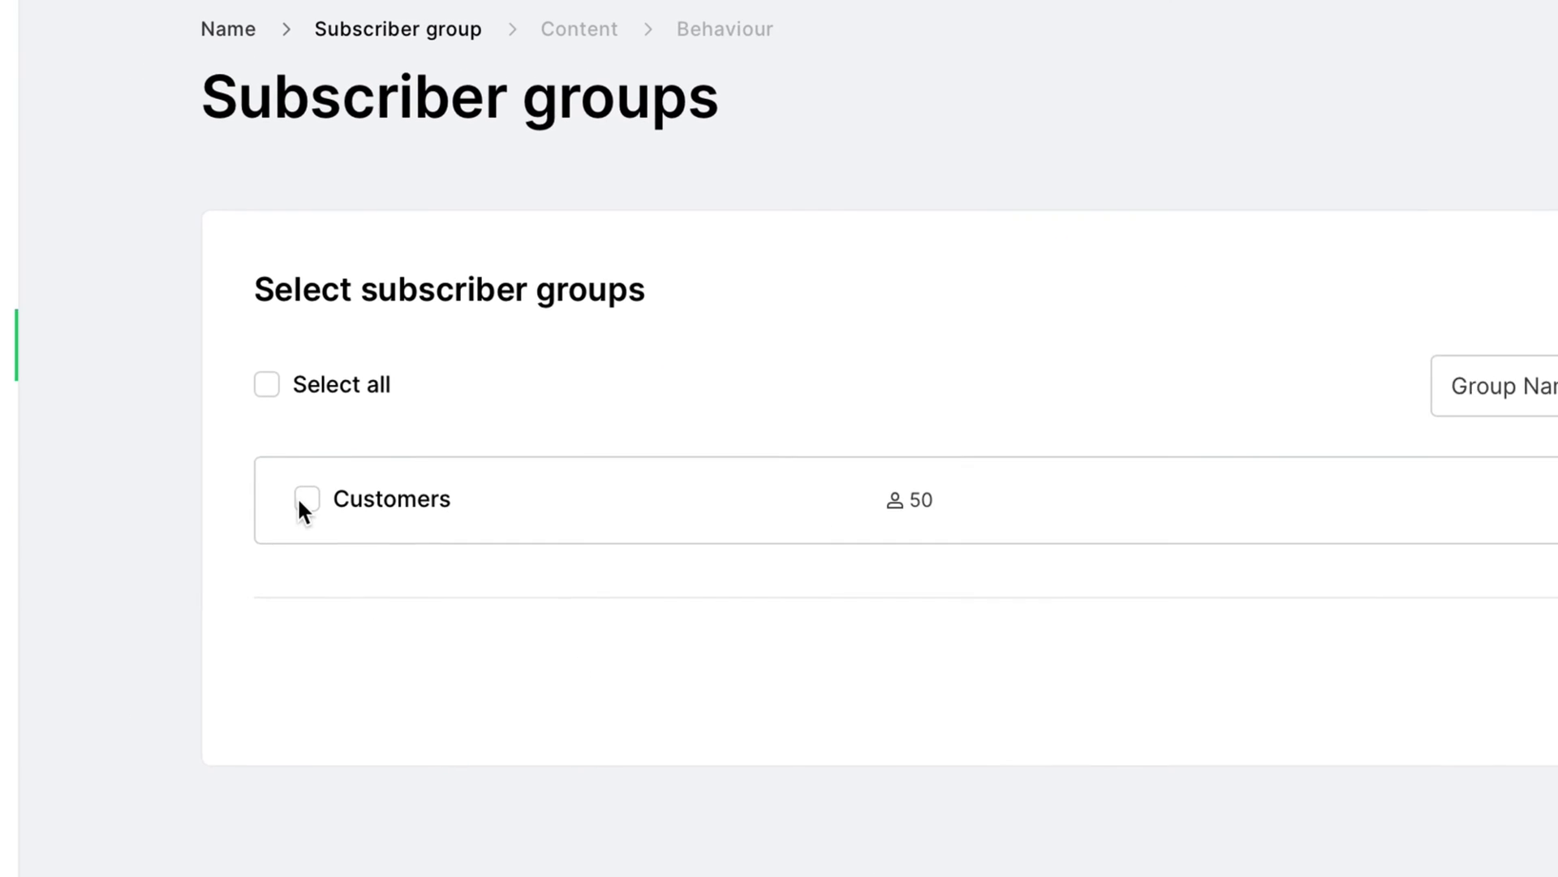
left_click(306, 501)
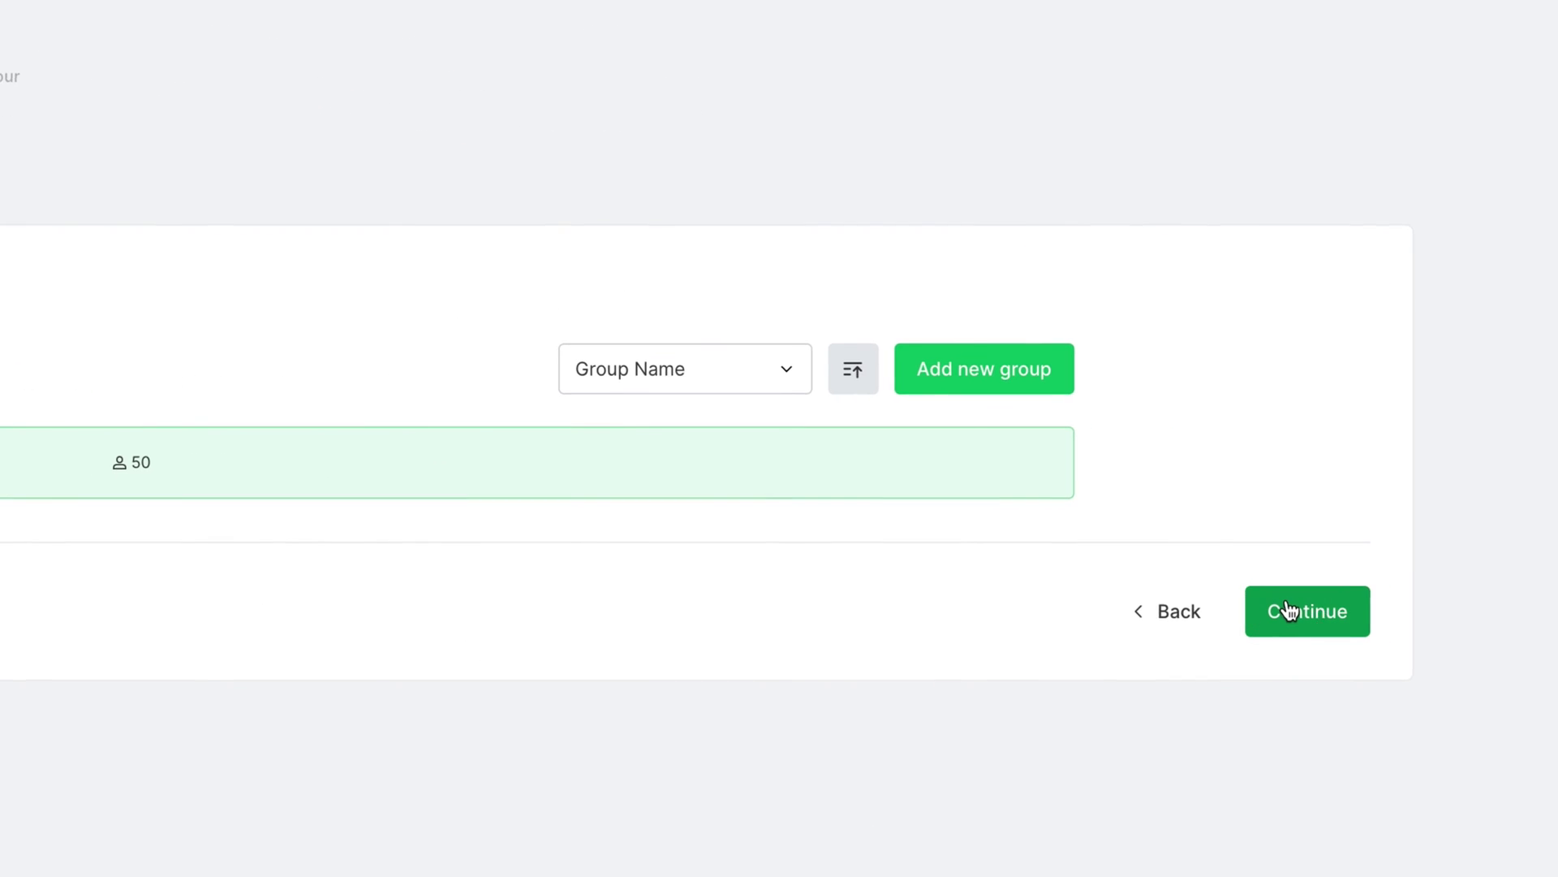
left_click(1288, 611)
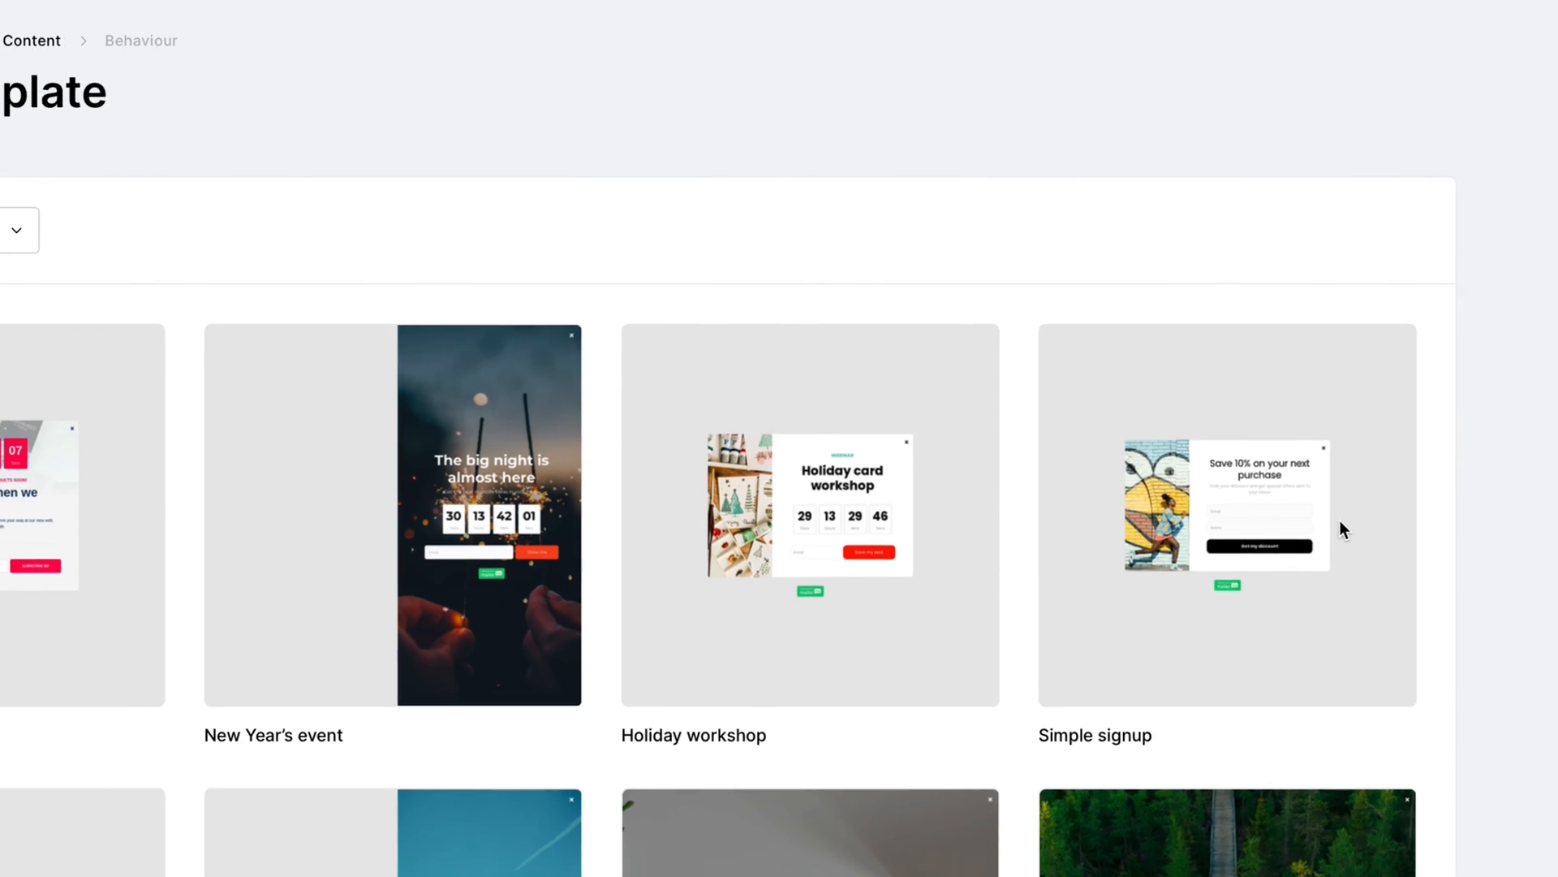
scroll(1424, 393, "down", 3)
scroll(1426, 392, "down", 3)
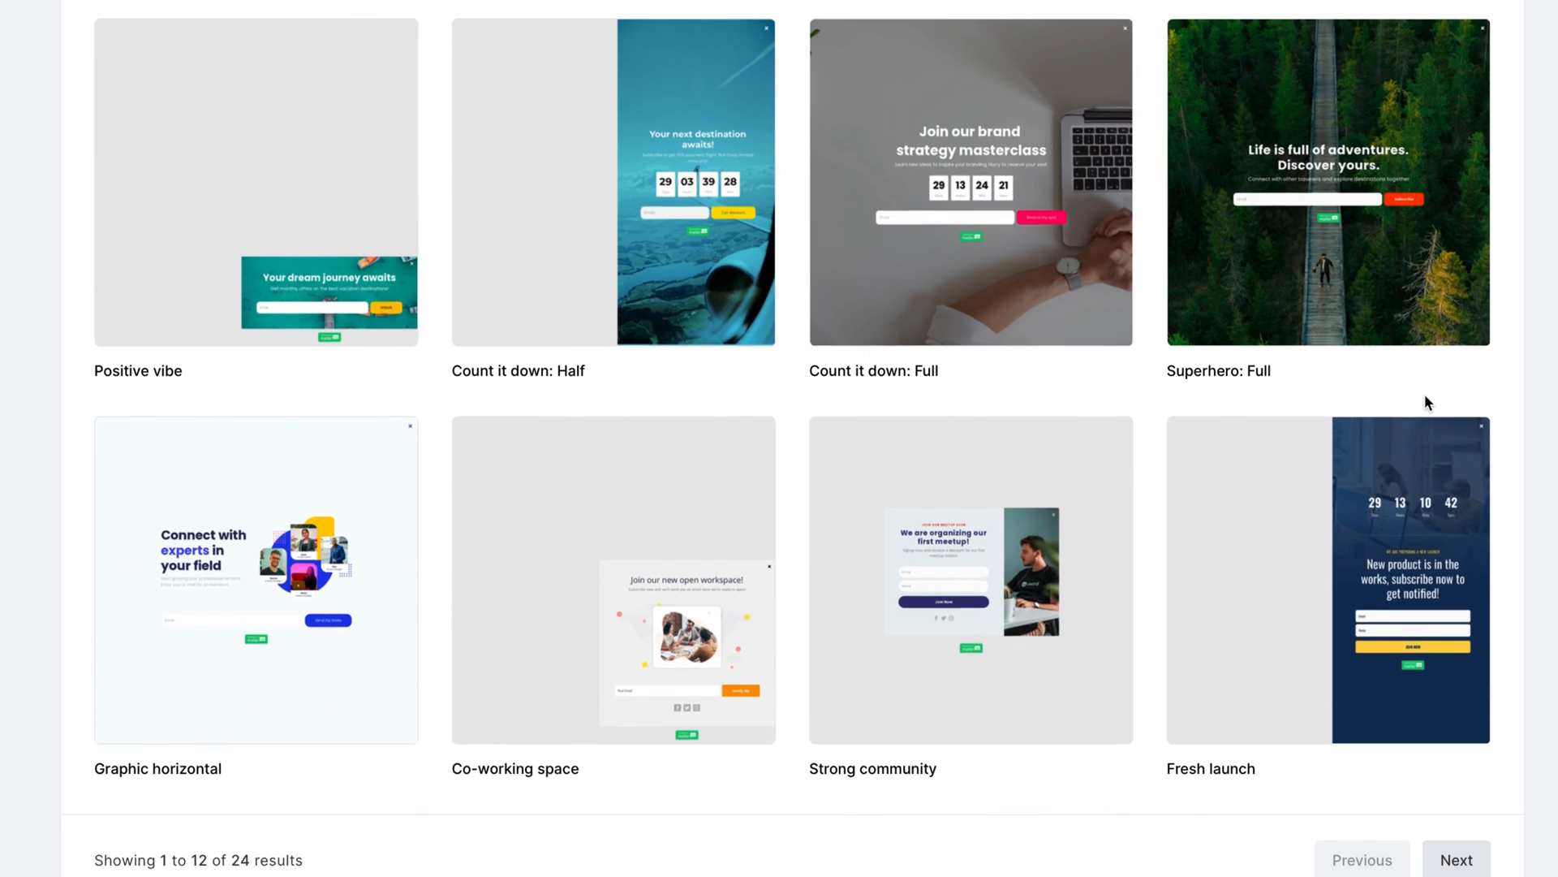
scroll(1425, 393, "up", 6)
left_click(1328, 415)
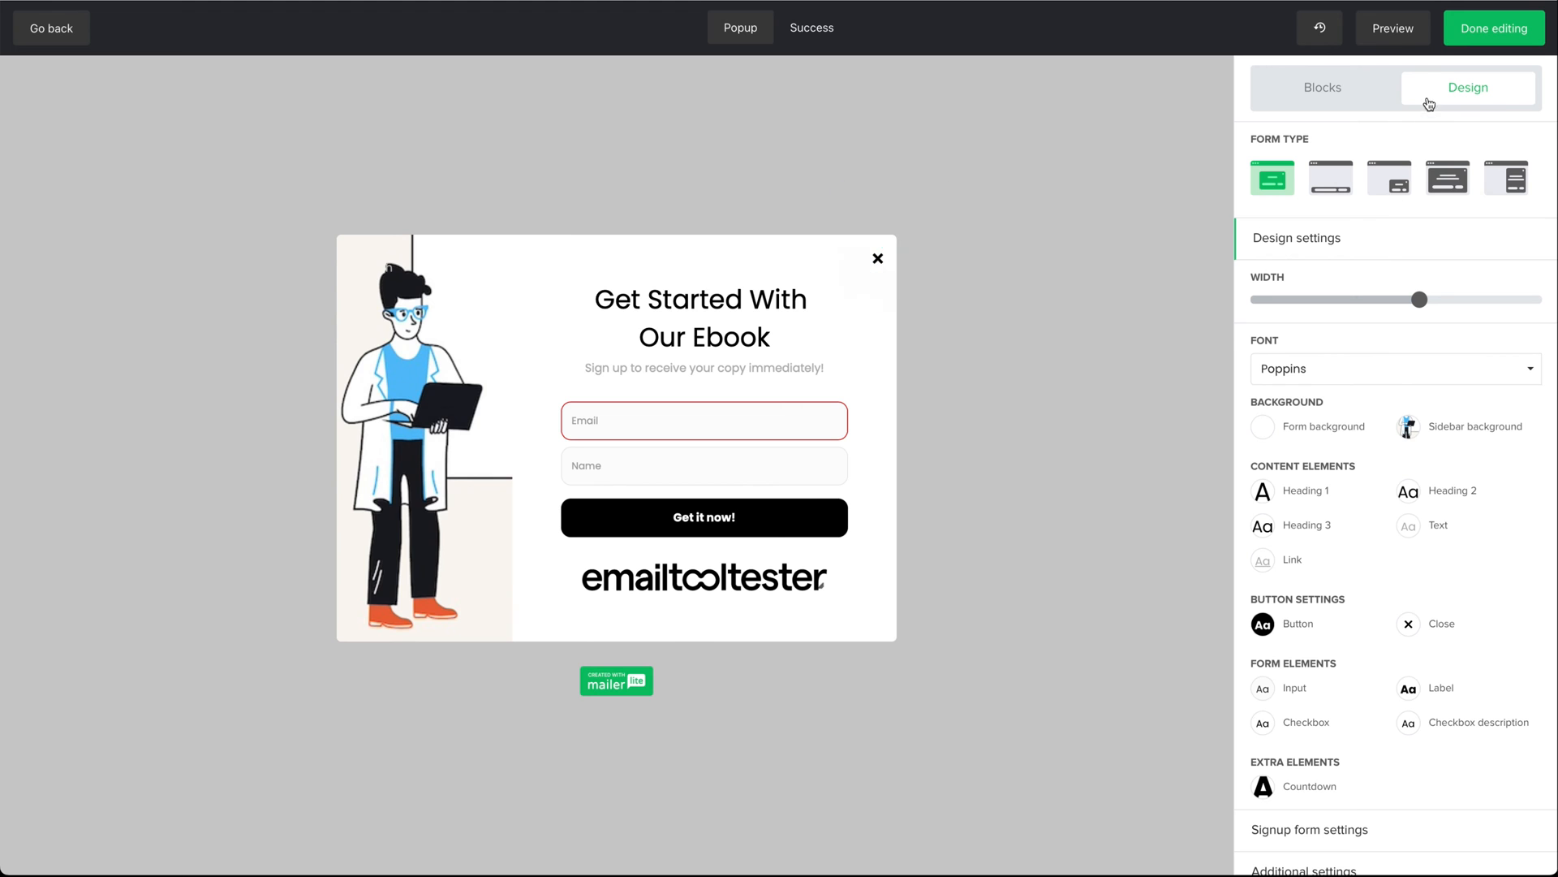
Finish editing the pop-up design to reach its Behavior settings.
left_click(1452, 43)
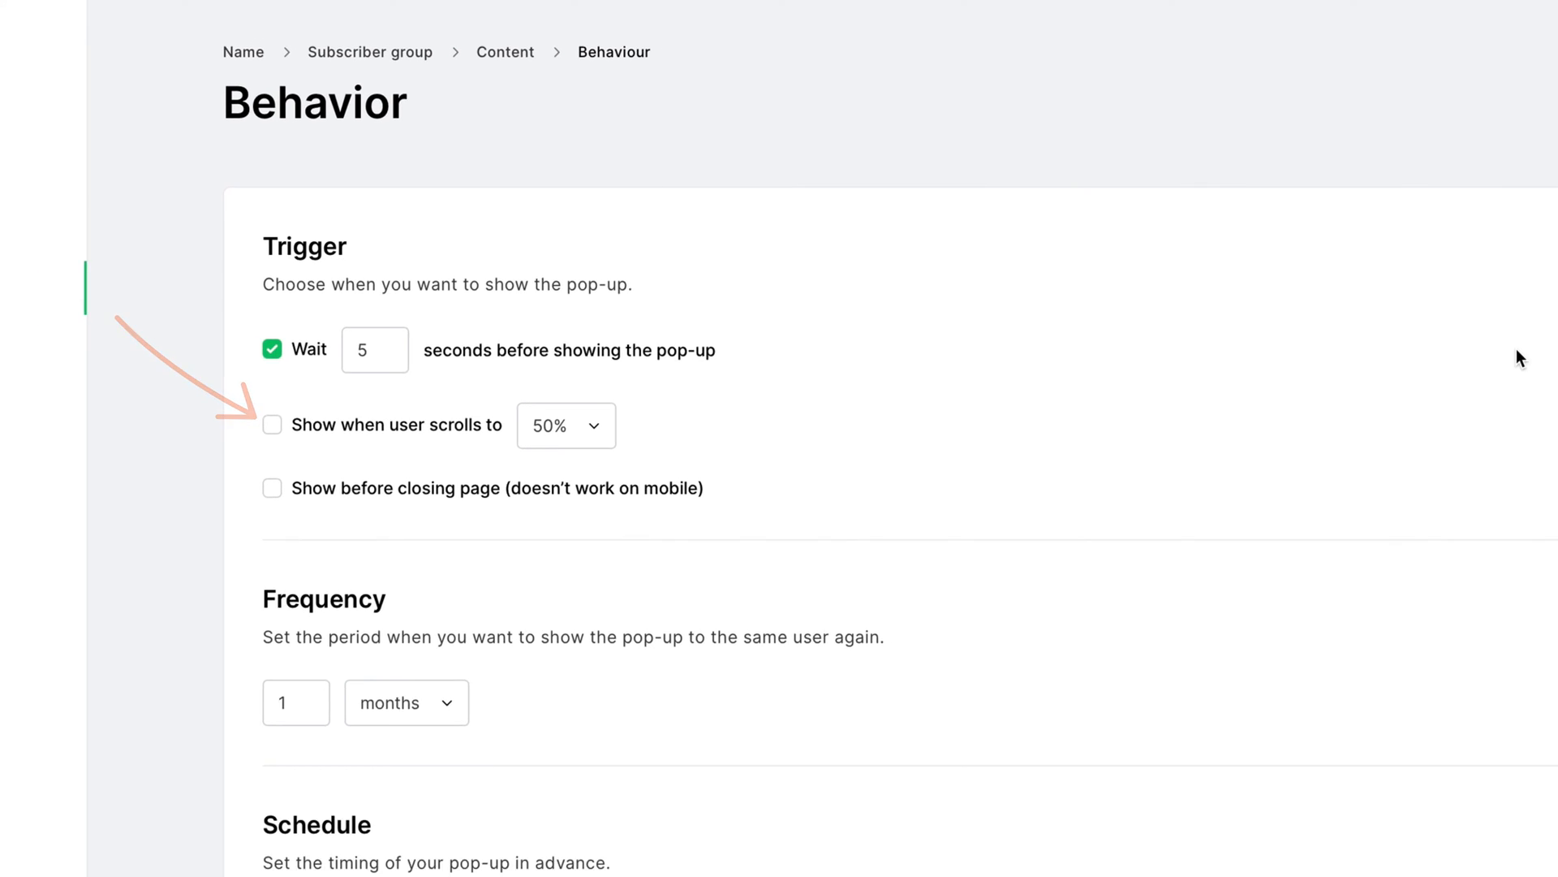
scroll(1515, 349, "down", 4)
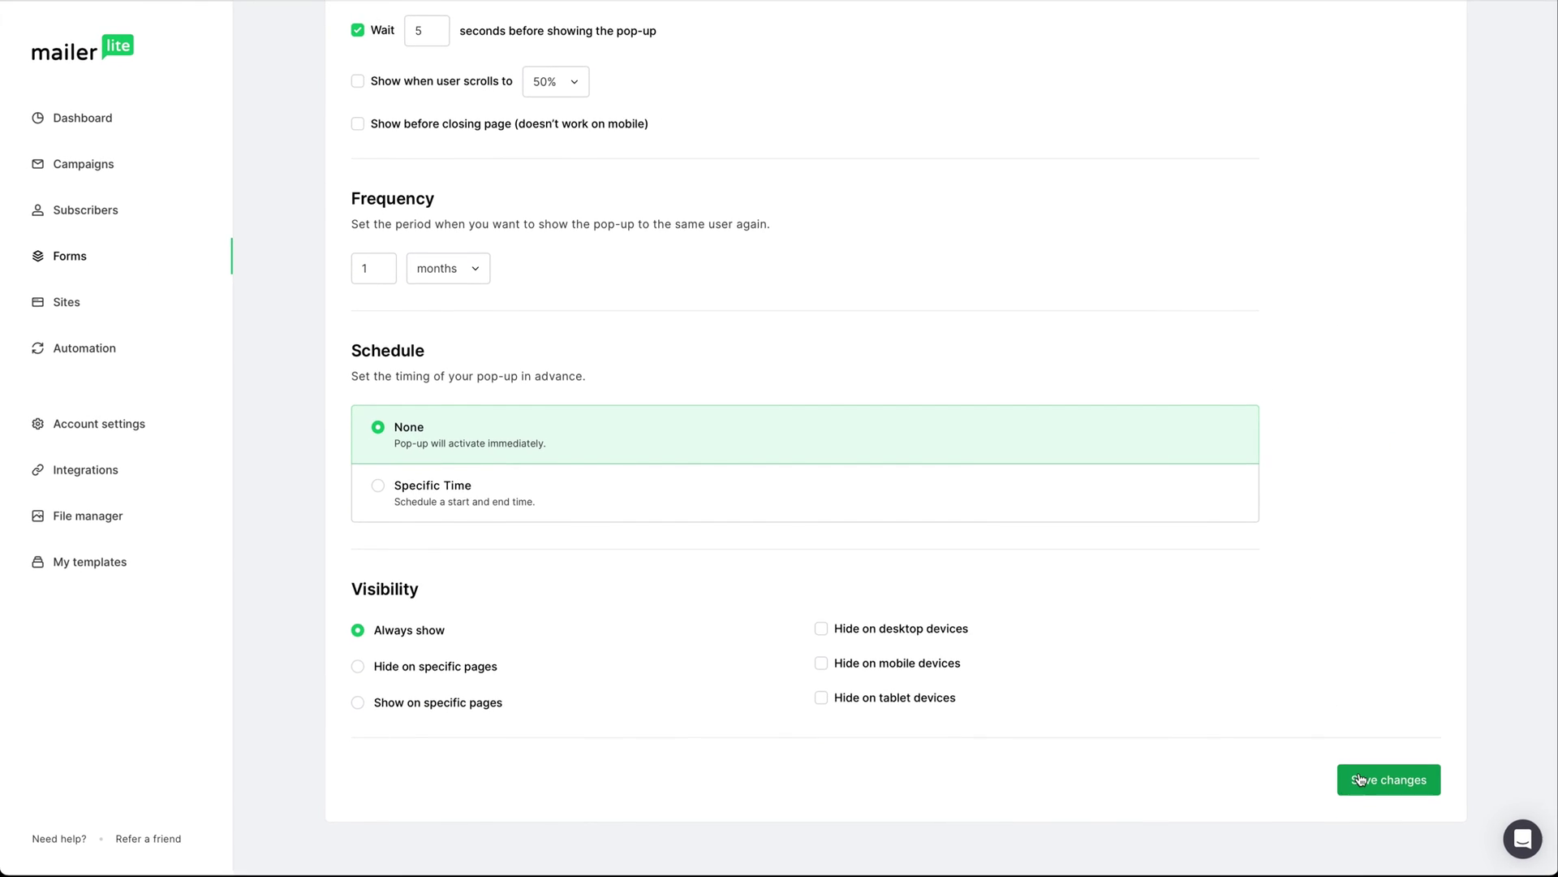
Save the pop-up's behaviour settings with the 5-second trigger.
left_click(1383, 828)
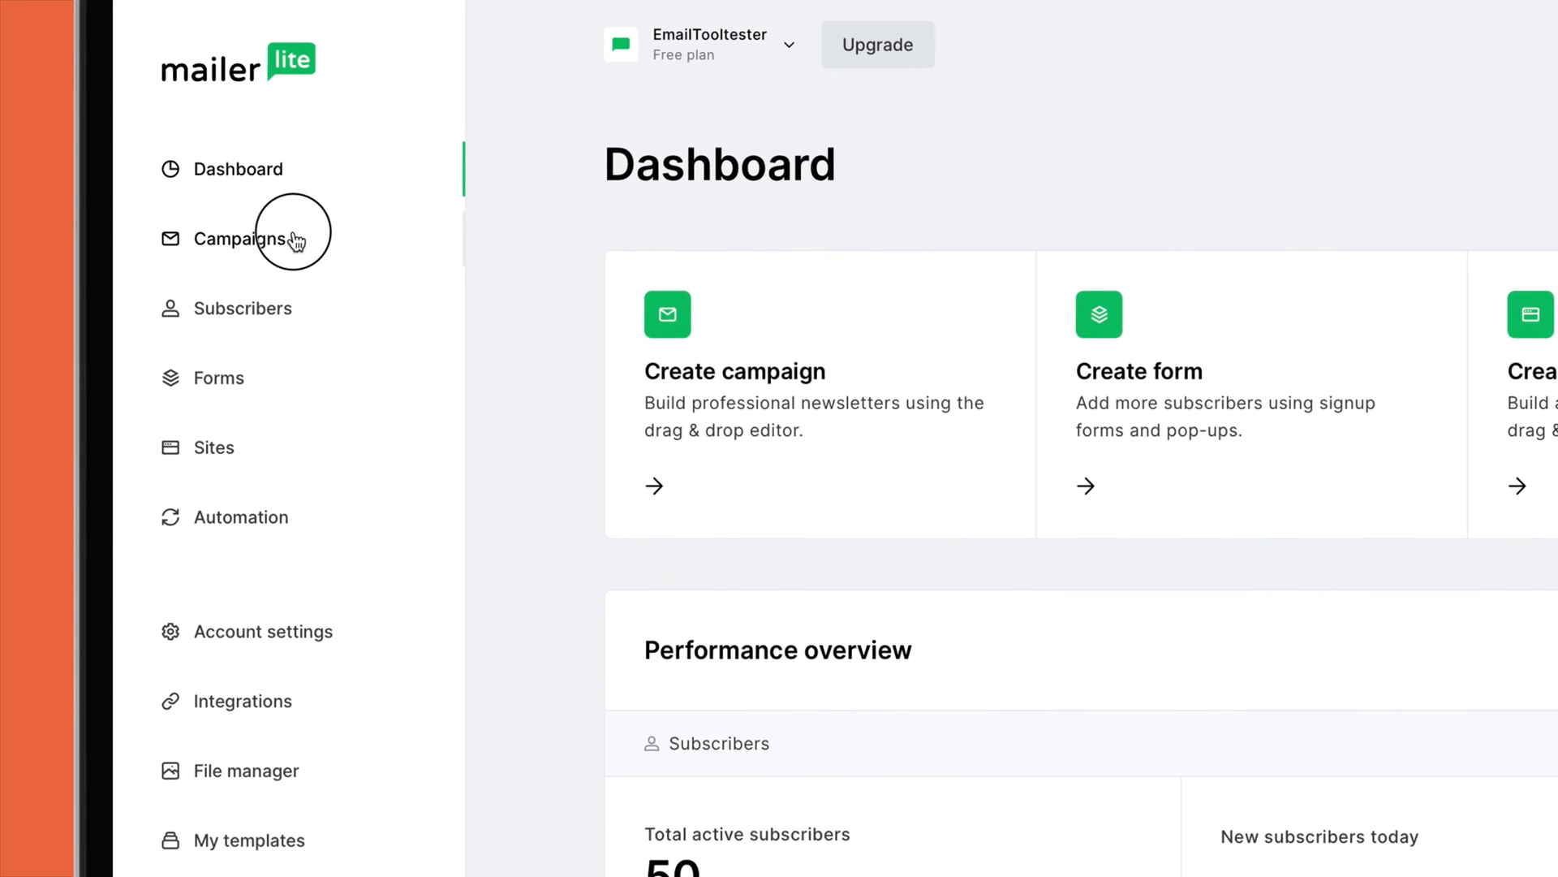
Create a regular campaign named EmailTooltester First Campaign.
left_click(121, 181)
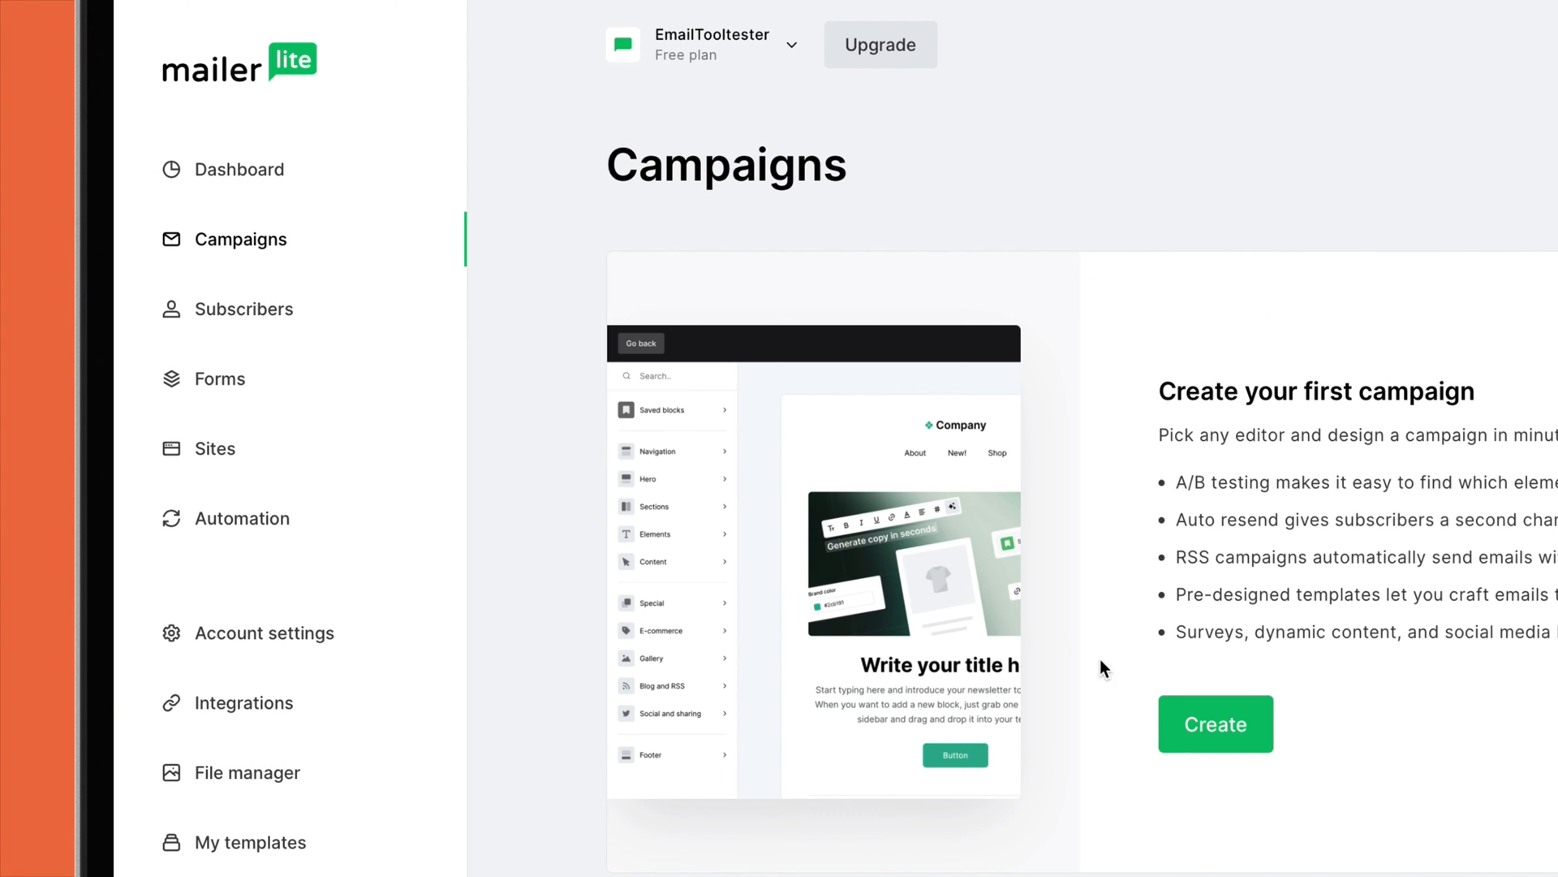
left_click(1215, 723)
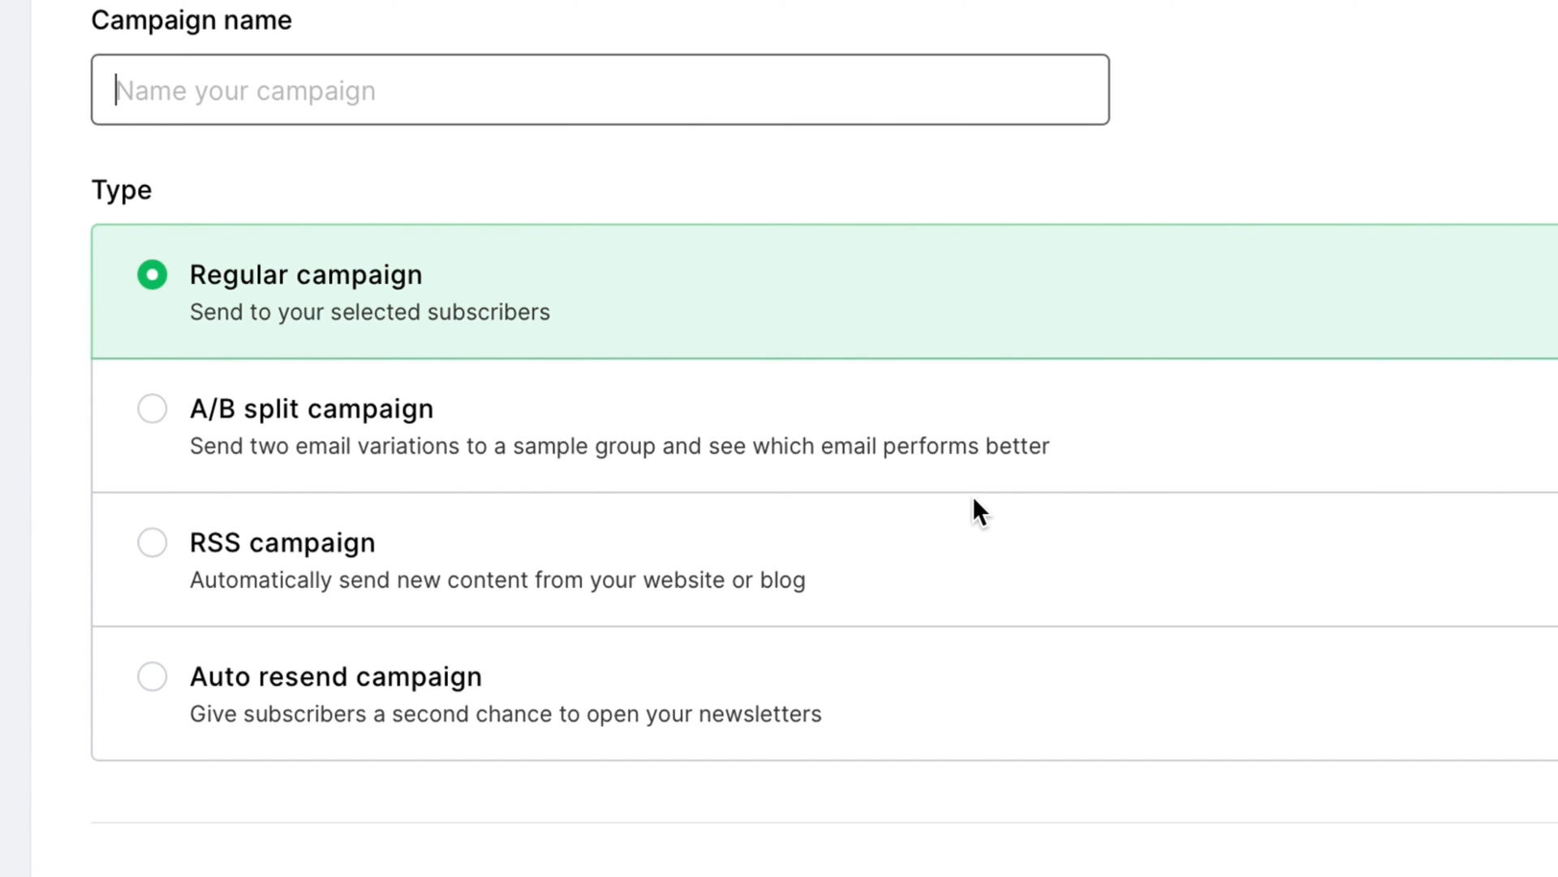
type("EmailToltester First Campaign")
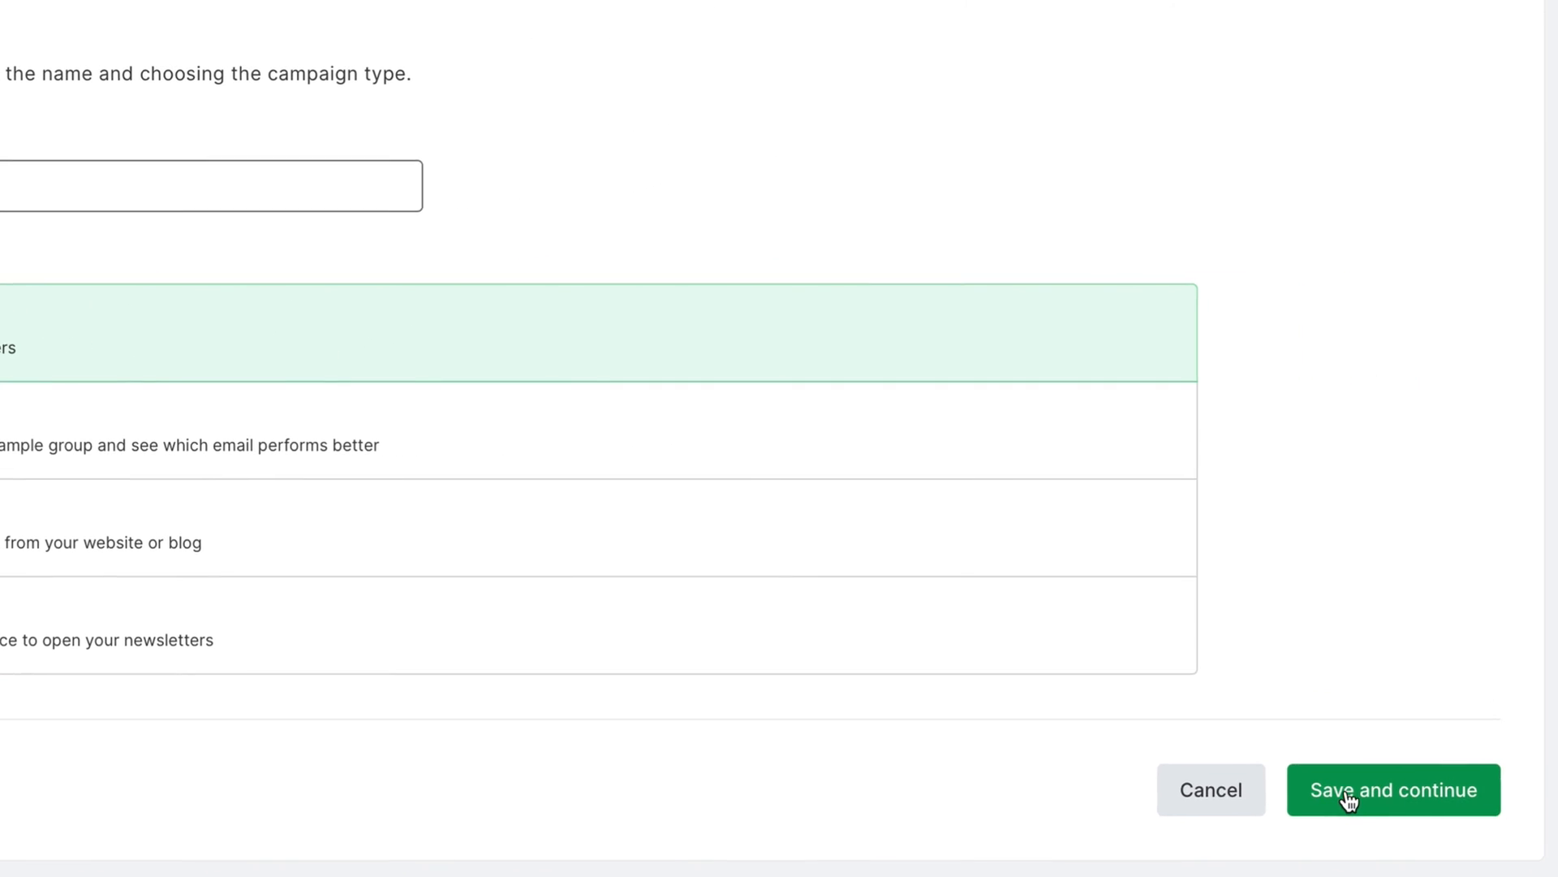
left_click(1340, 794)
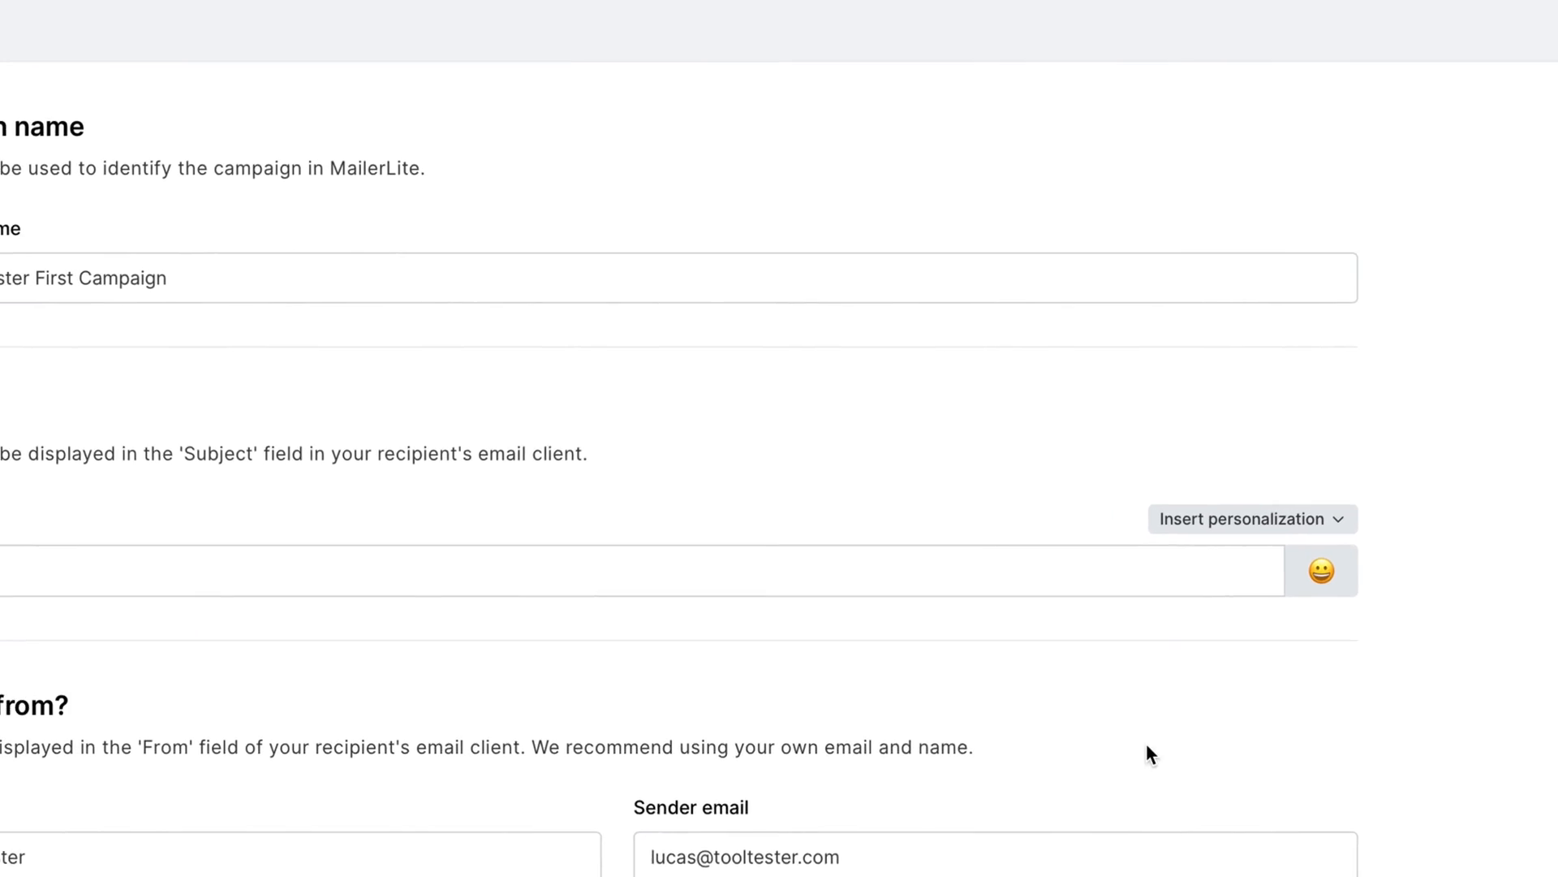
Set the subject to 'Welcome to our blog' and continue to the content step.
left_click(823, 613)
type("Welcome to our blog")
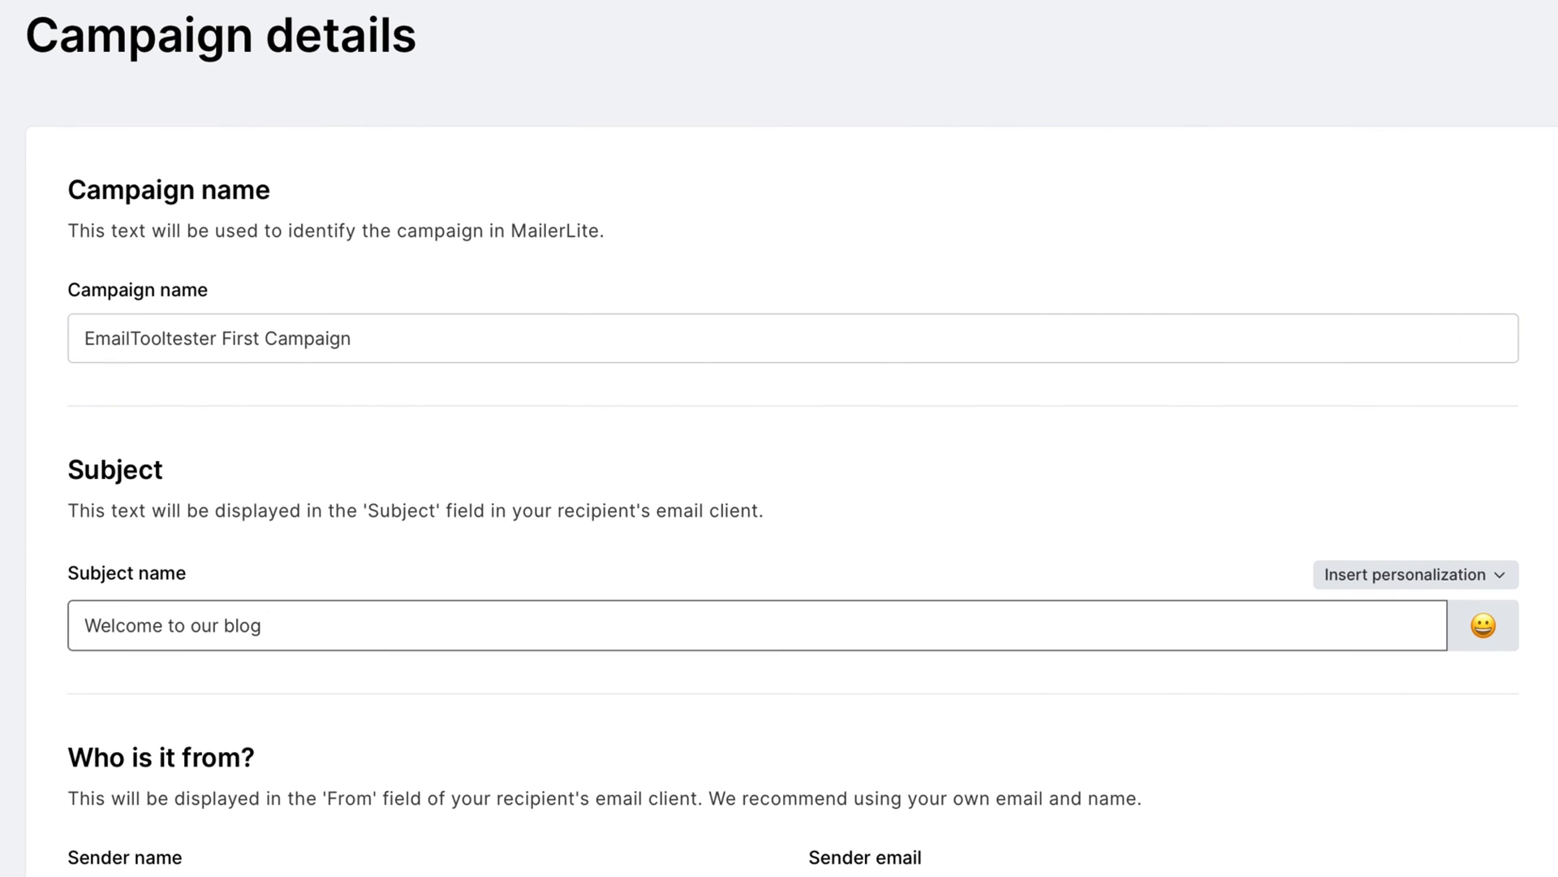
scroll(780, 487, "down", 5)
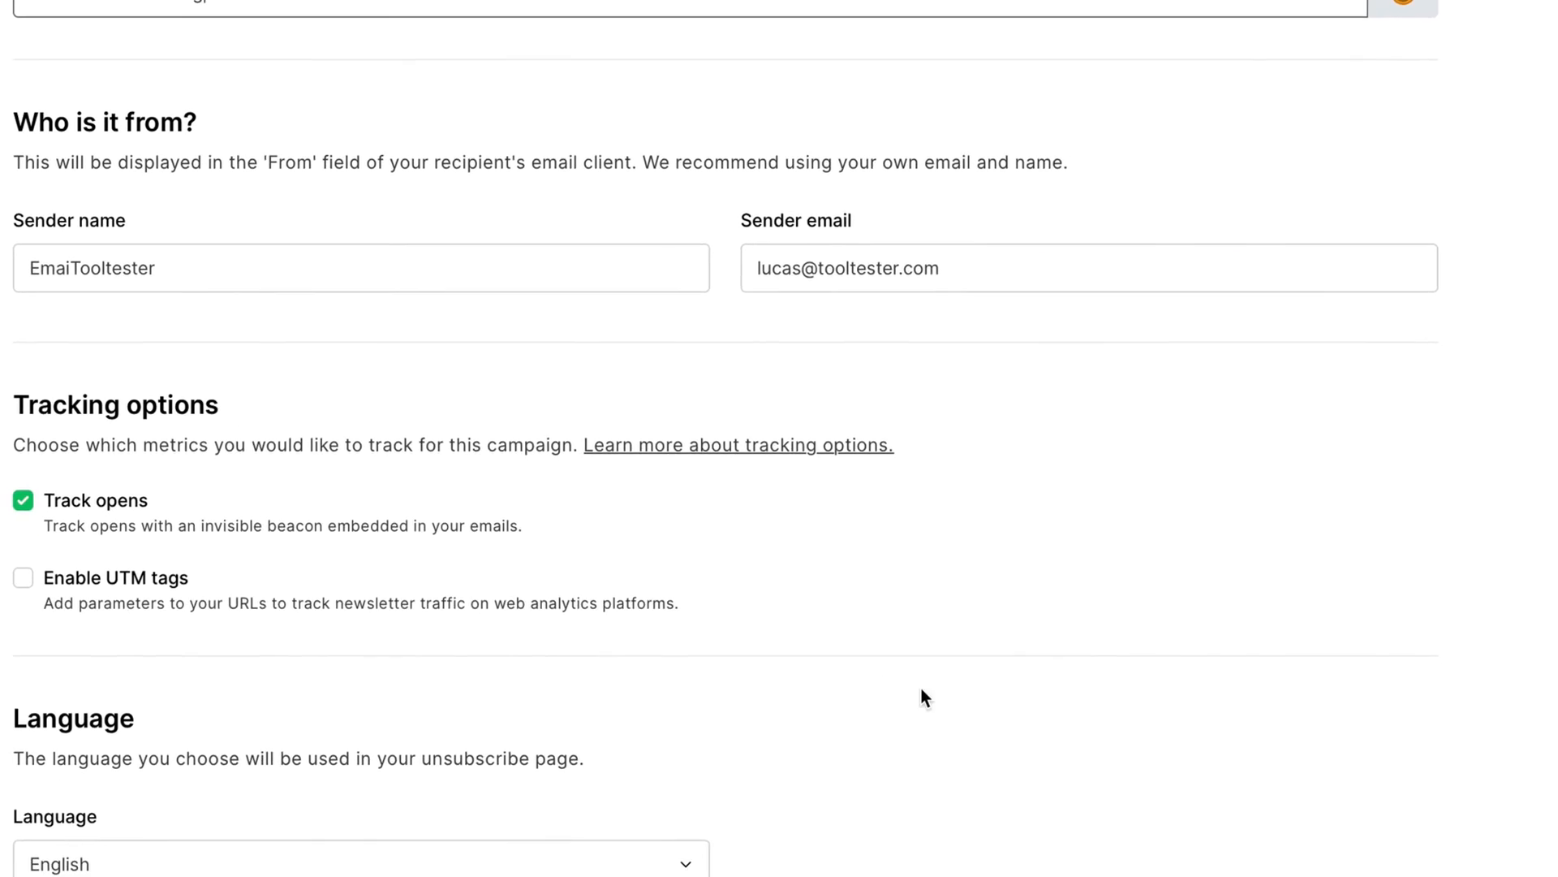
scroll(921, 698, "down", 3)
left_click(1436, 834)
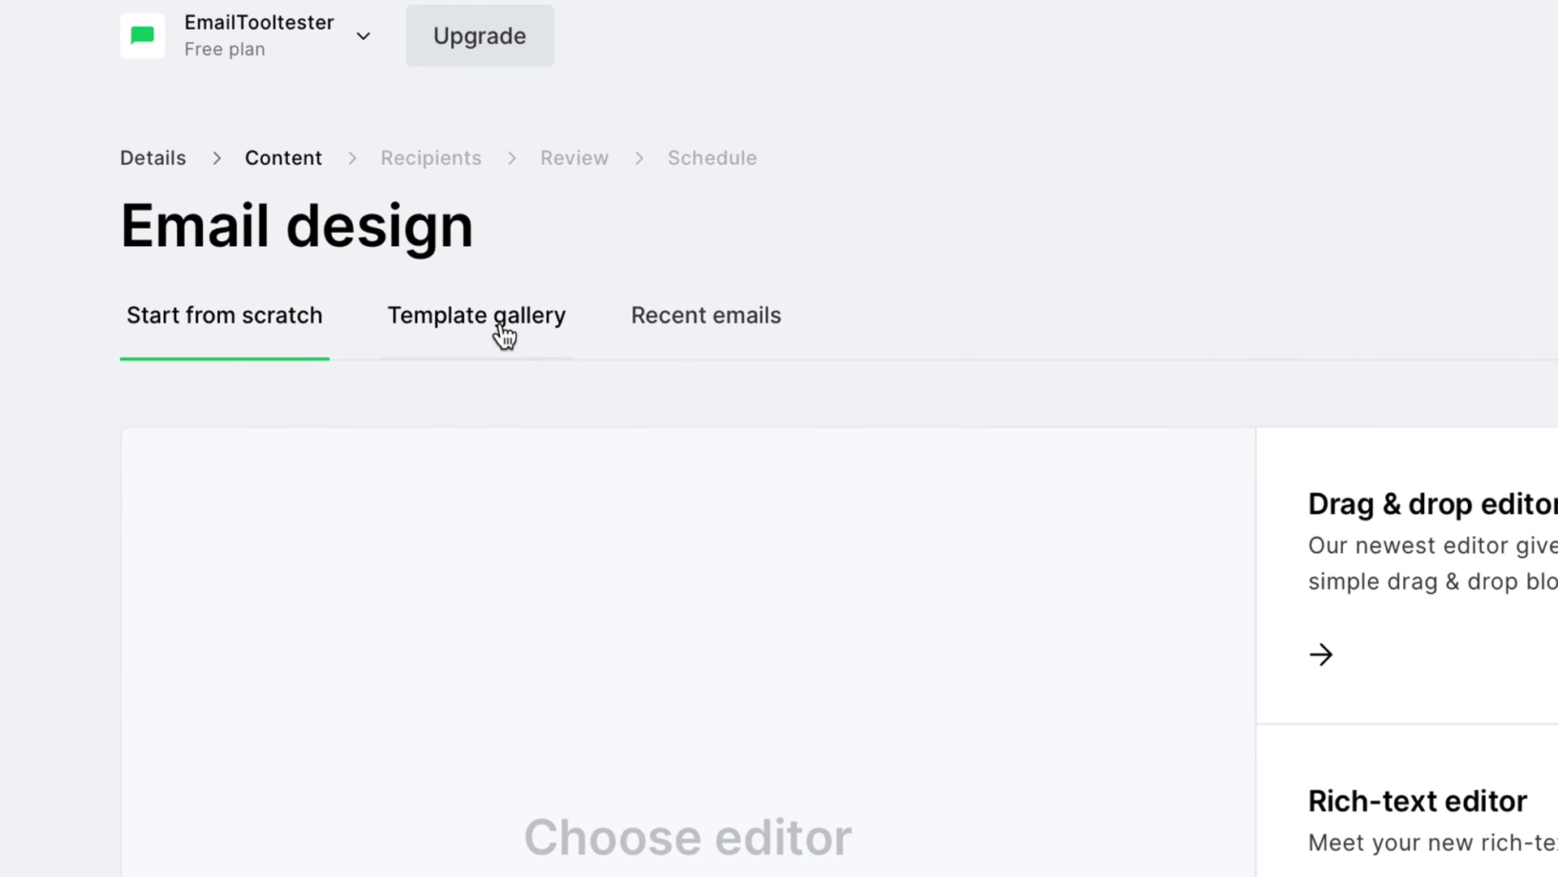
Choose the Gift template from the template gallery for the campaign email.
left_click(504, 326)
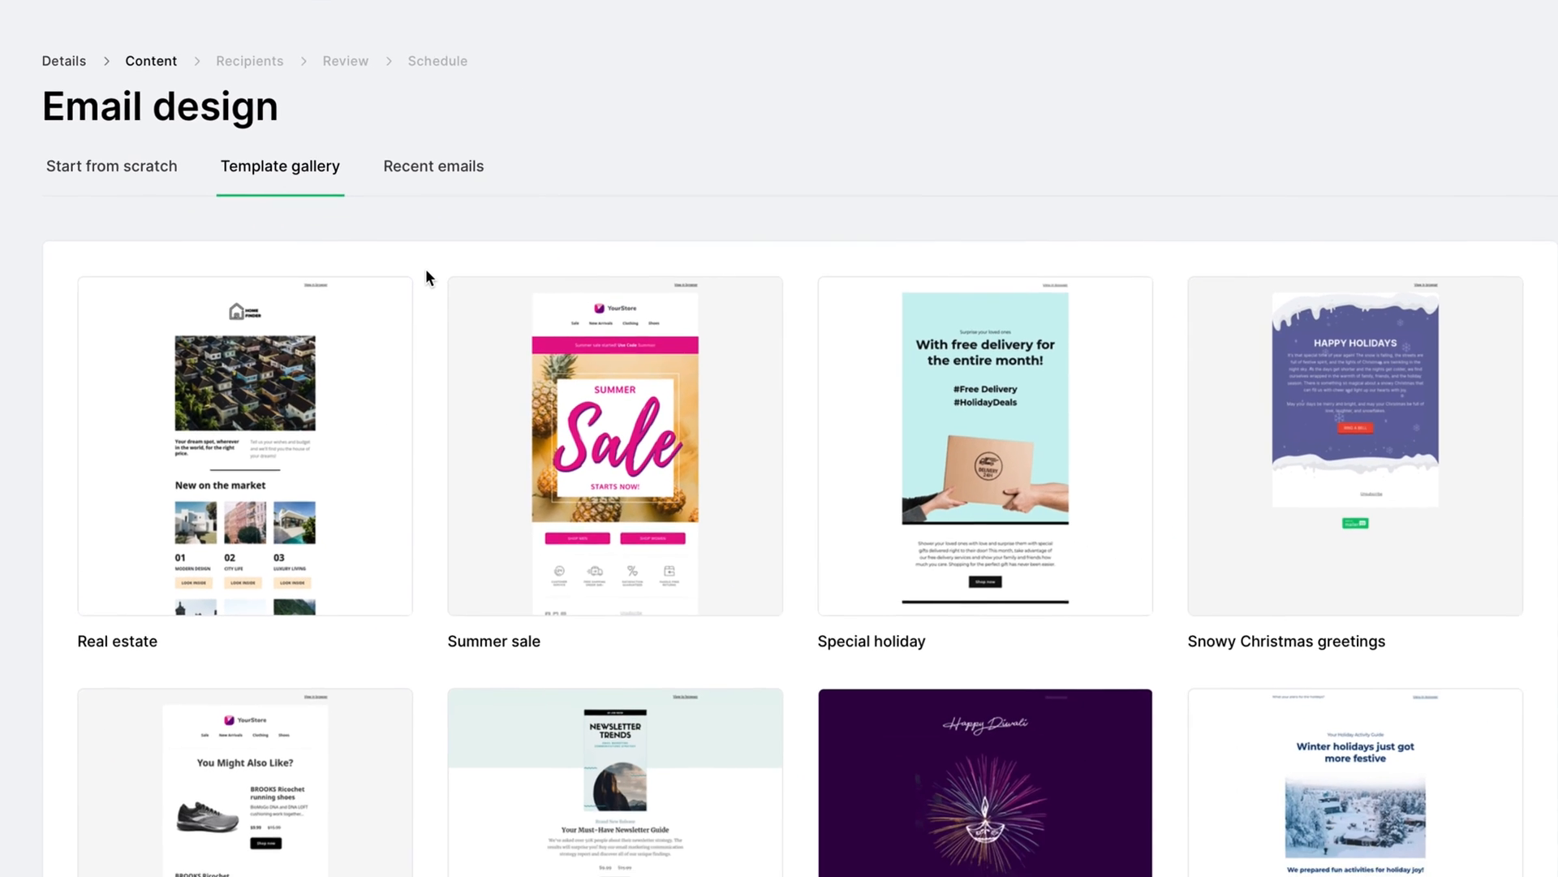
scroll(413, 260, "down", 5)
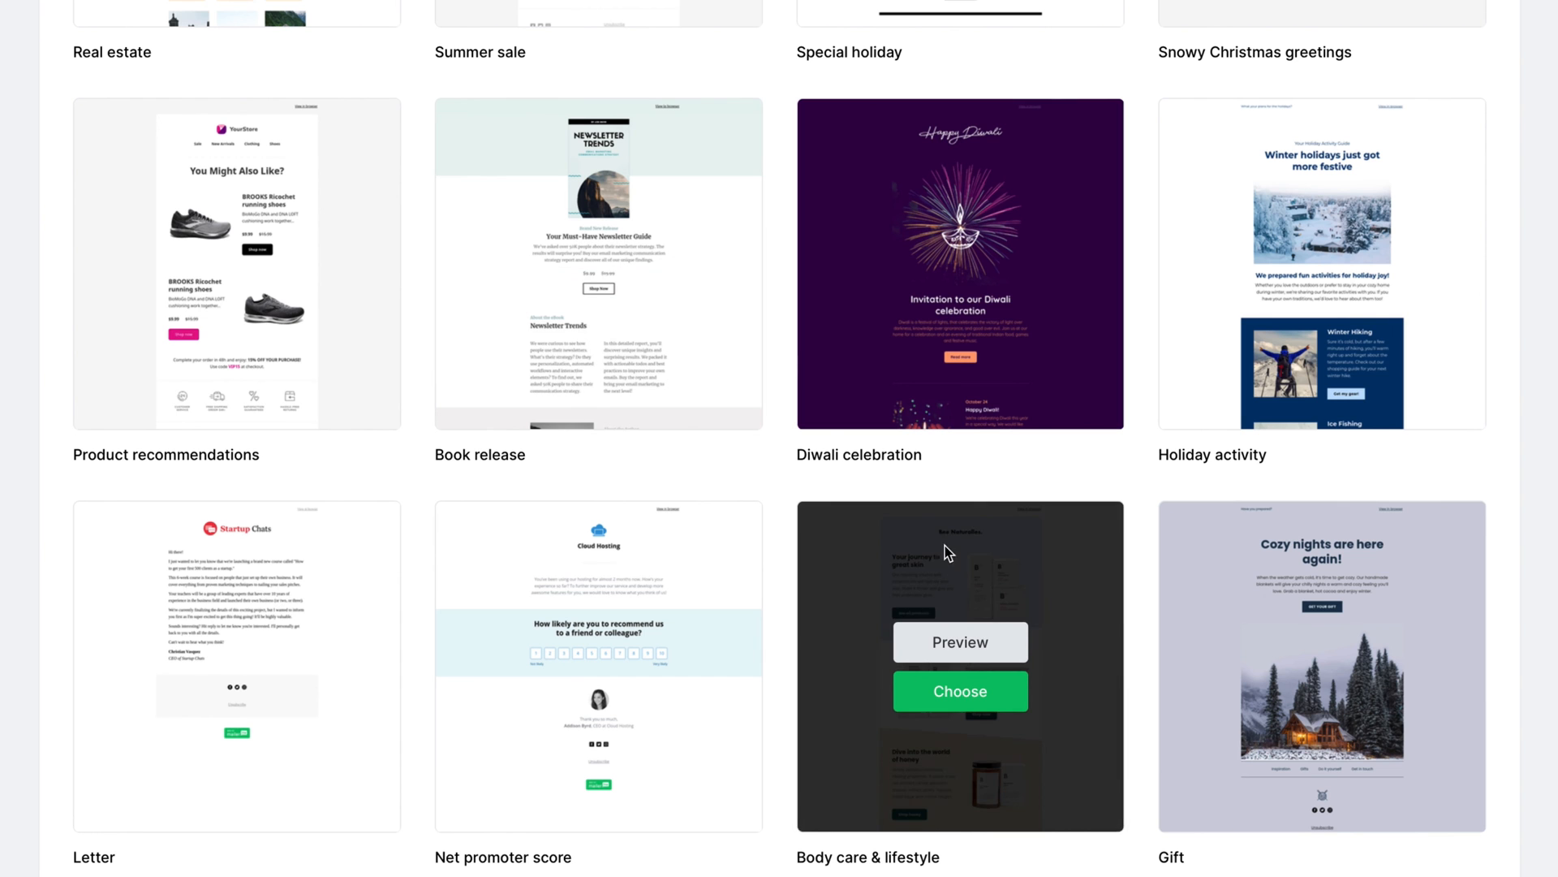
mouse_move(1322, 667)
left_click(1303, 693)
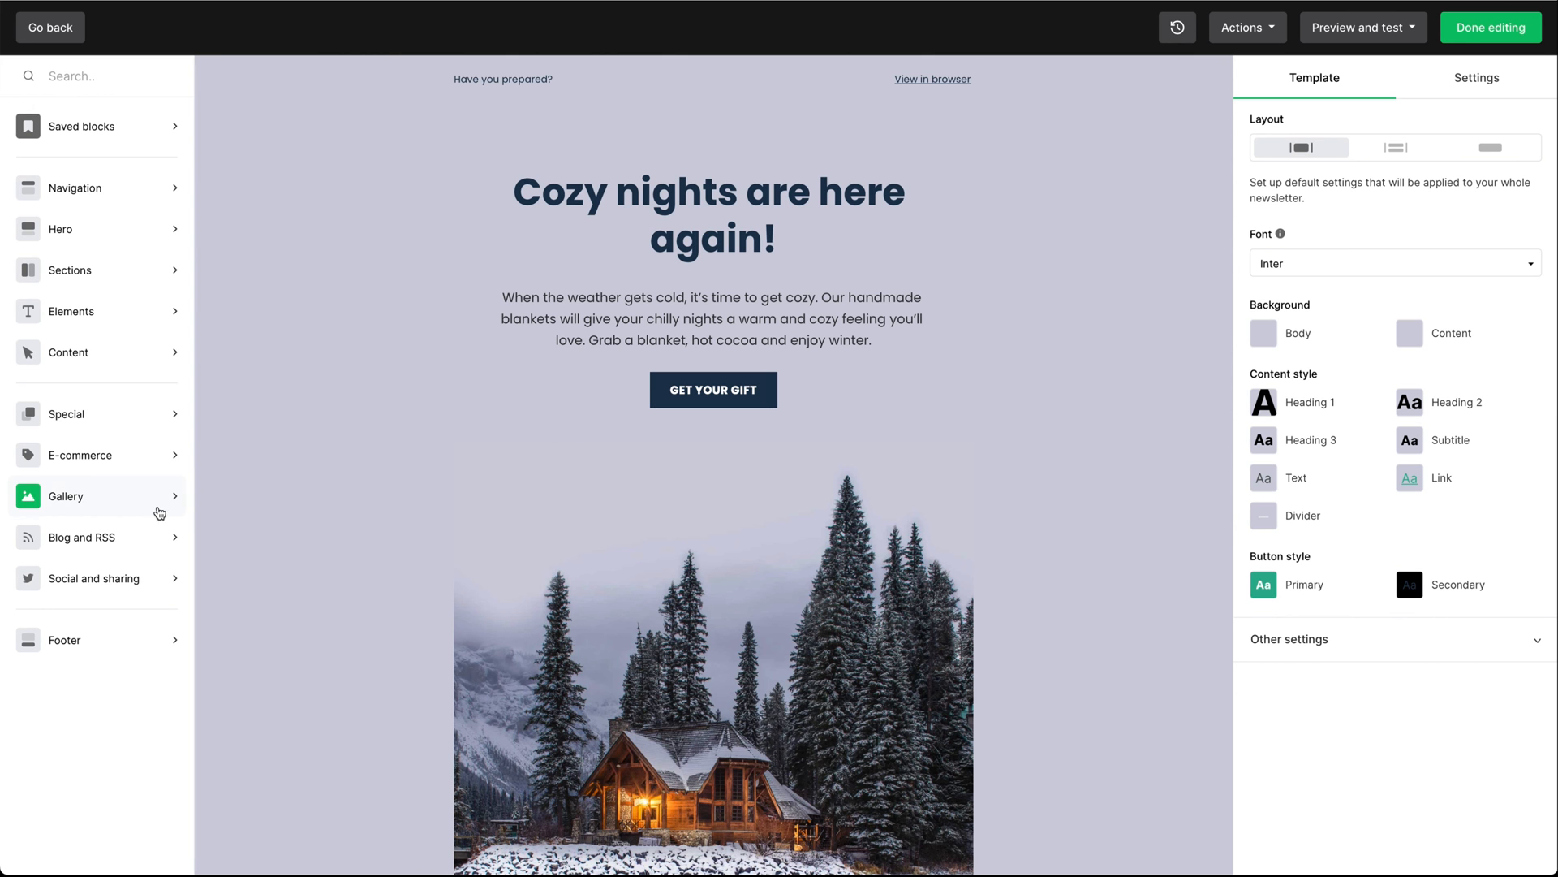
Add a Single image block from Gallery above the email heading.
left_click(66, 496)
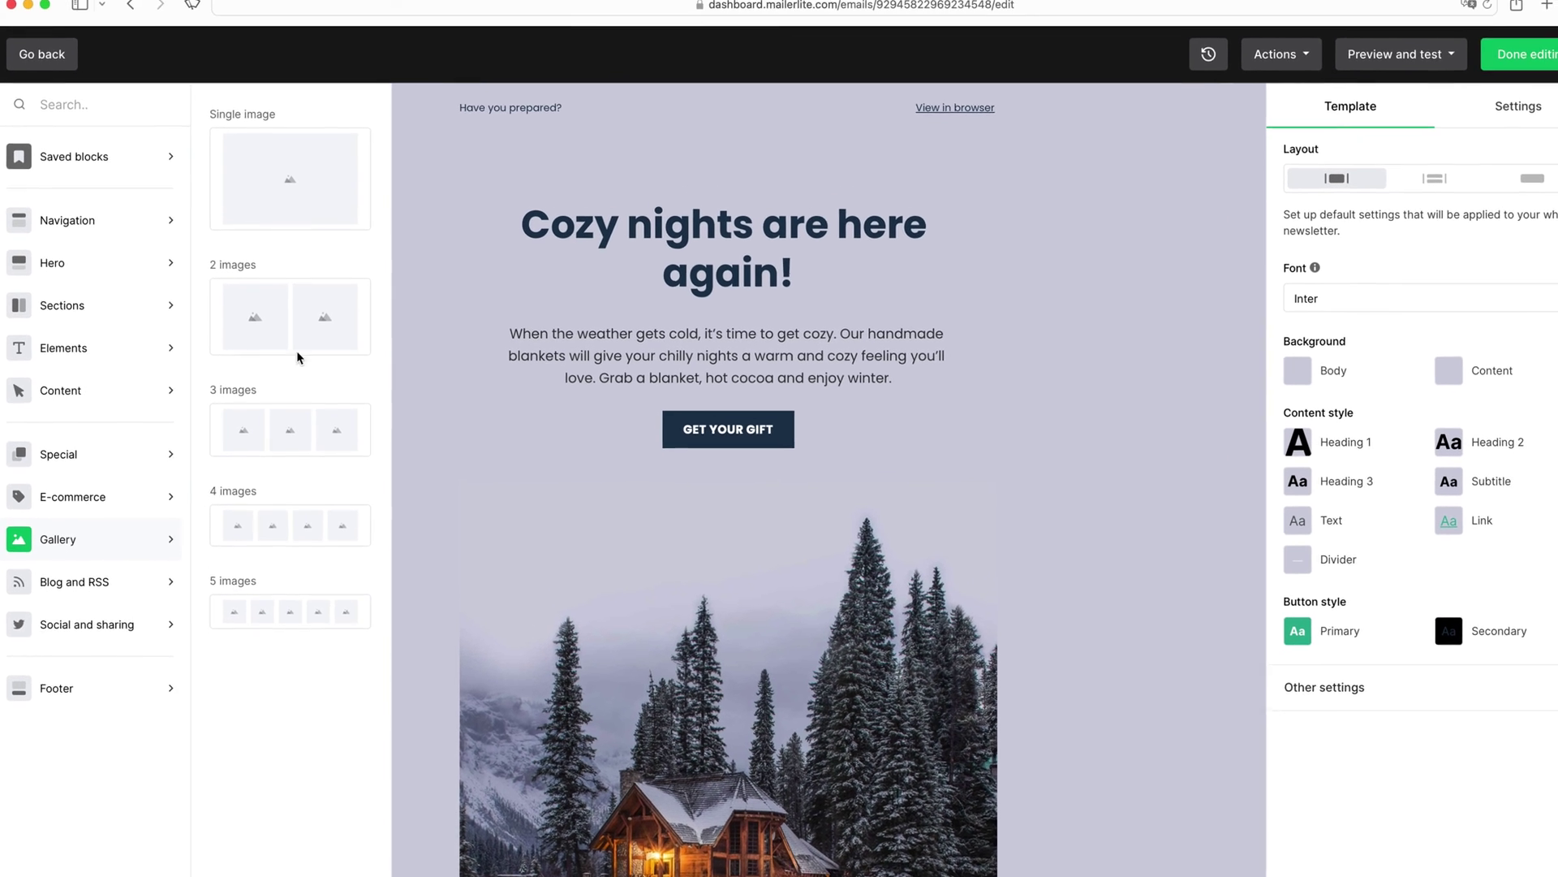
left_click_drag(290, 179, 731, 183)
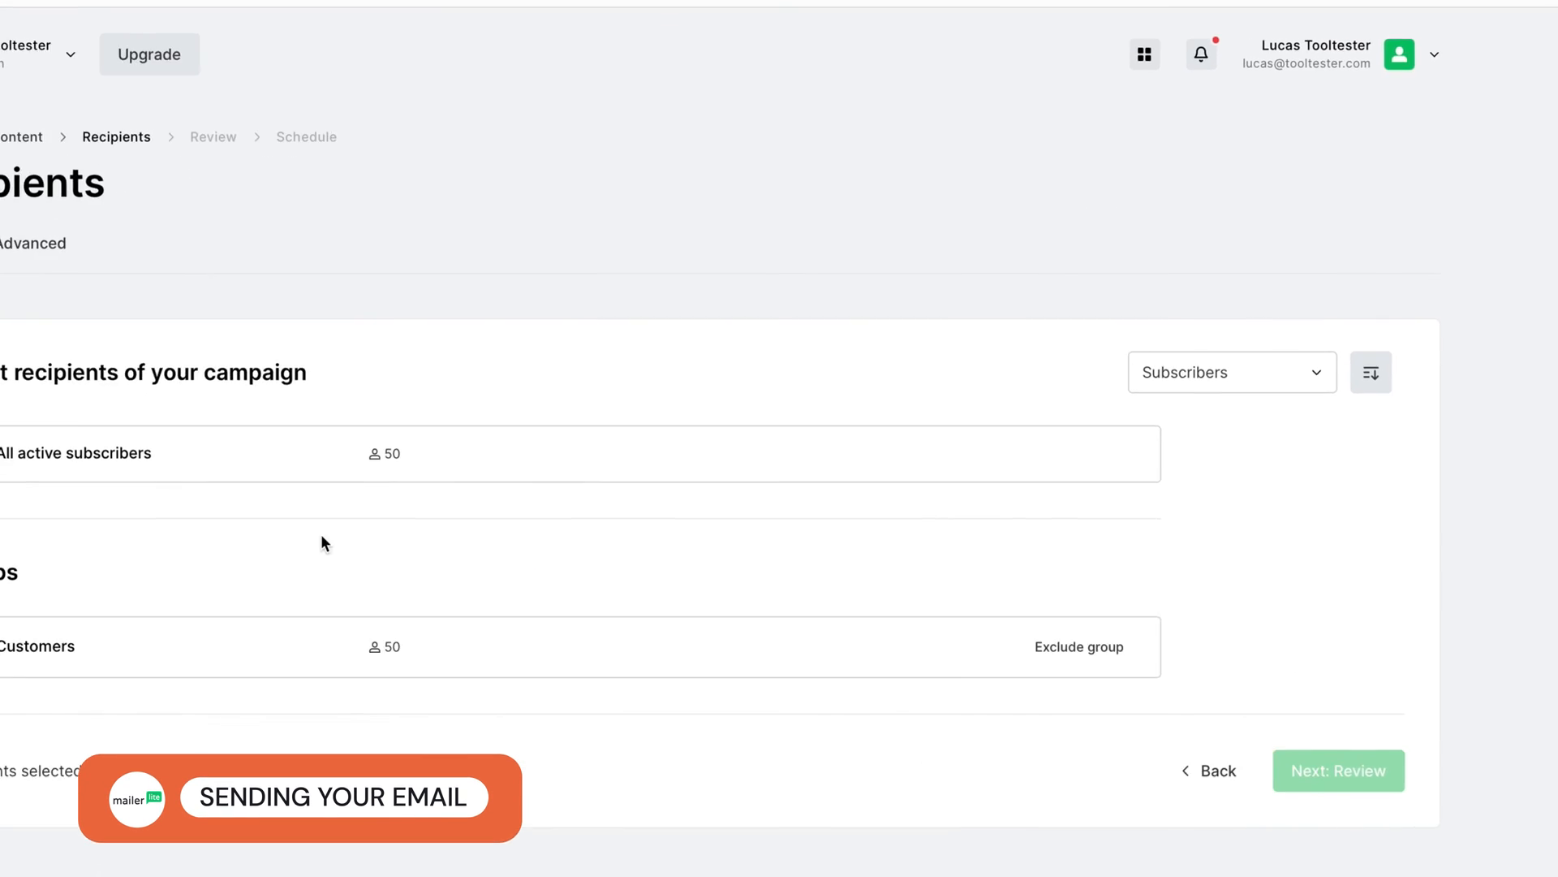
Select the Customers group (50 subscribers) as recipients and continue to Review.
left_click(95, 552)
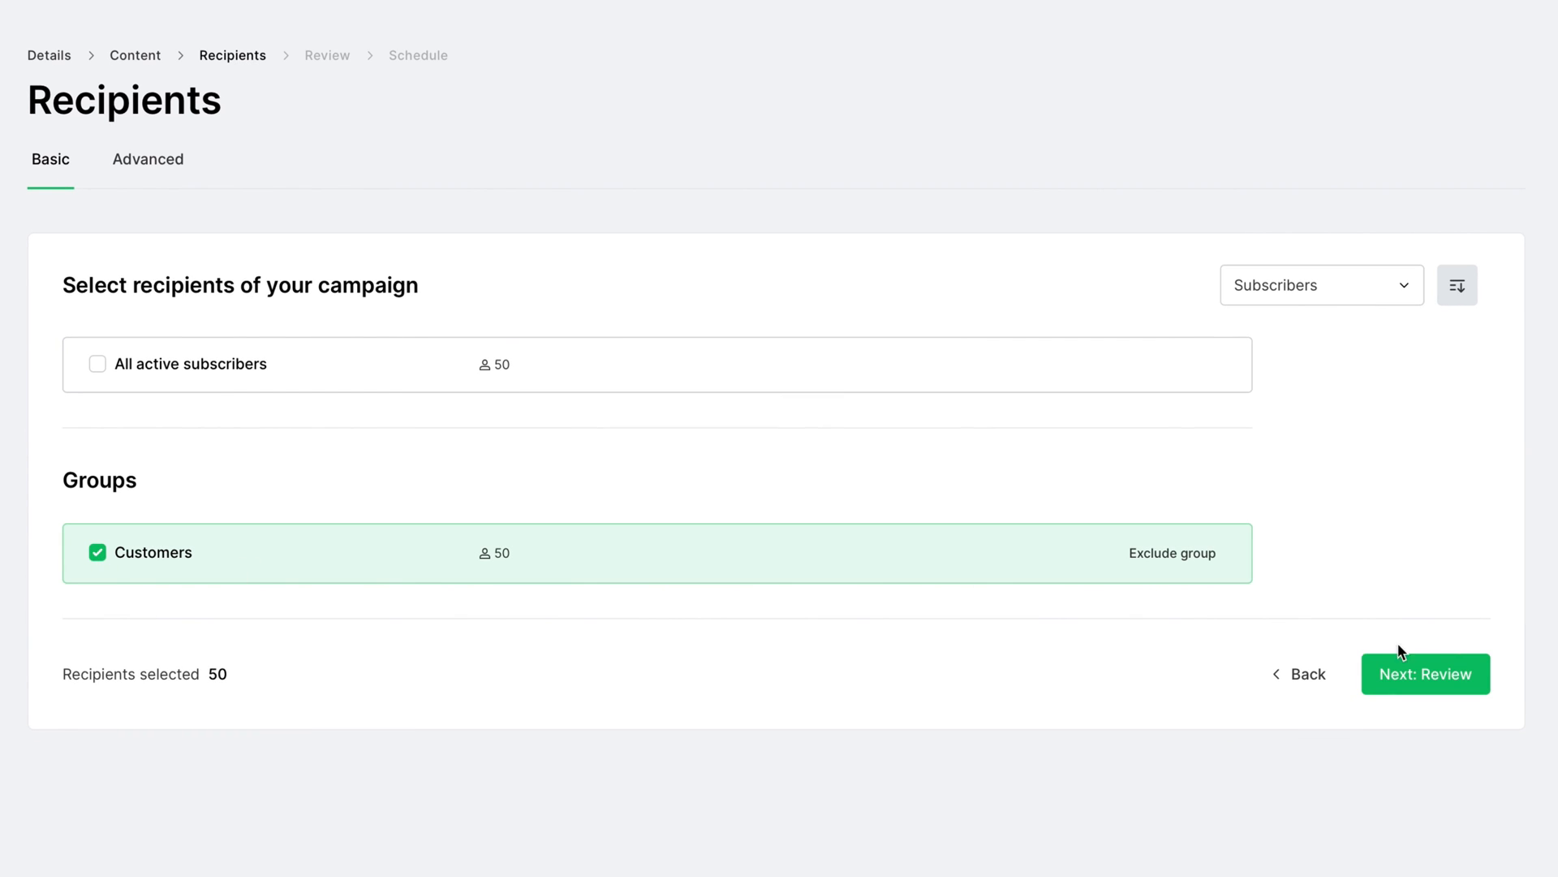
left_click(1413, 670)
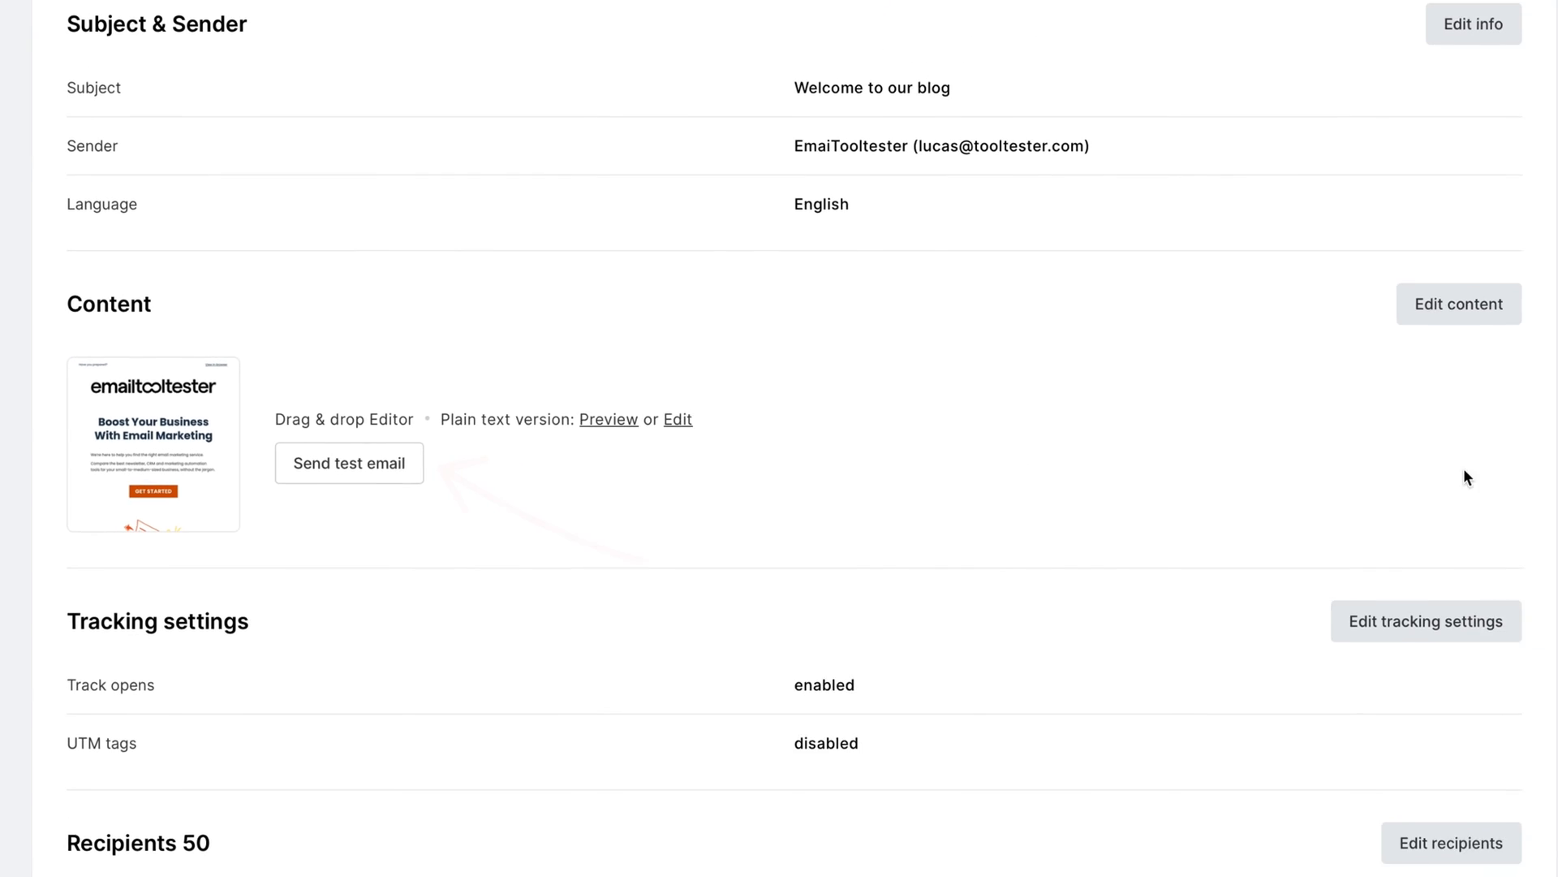
scroll(1432, 468, "down", 5)
scroll(1433, 467, "down", 3)
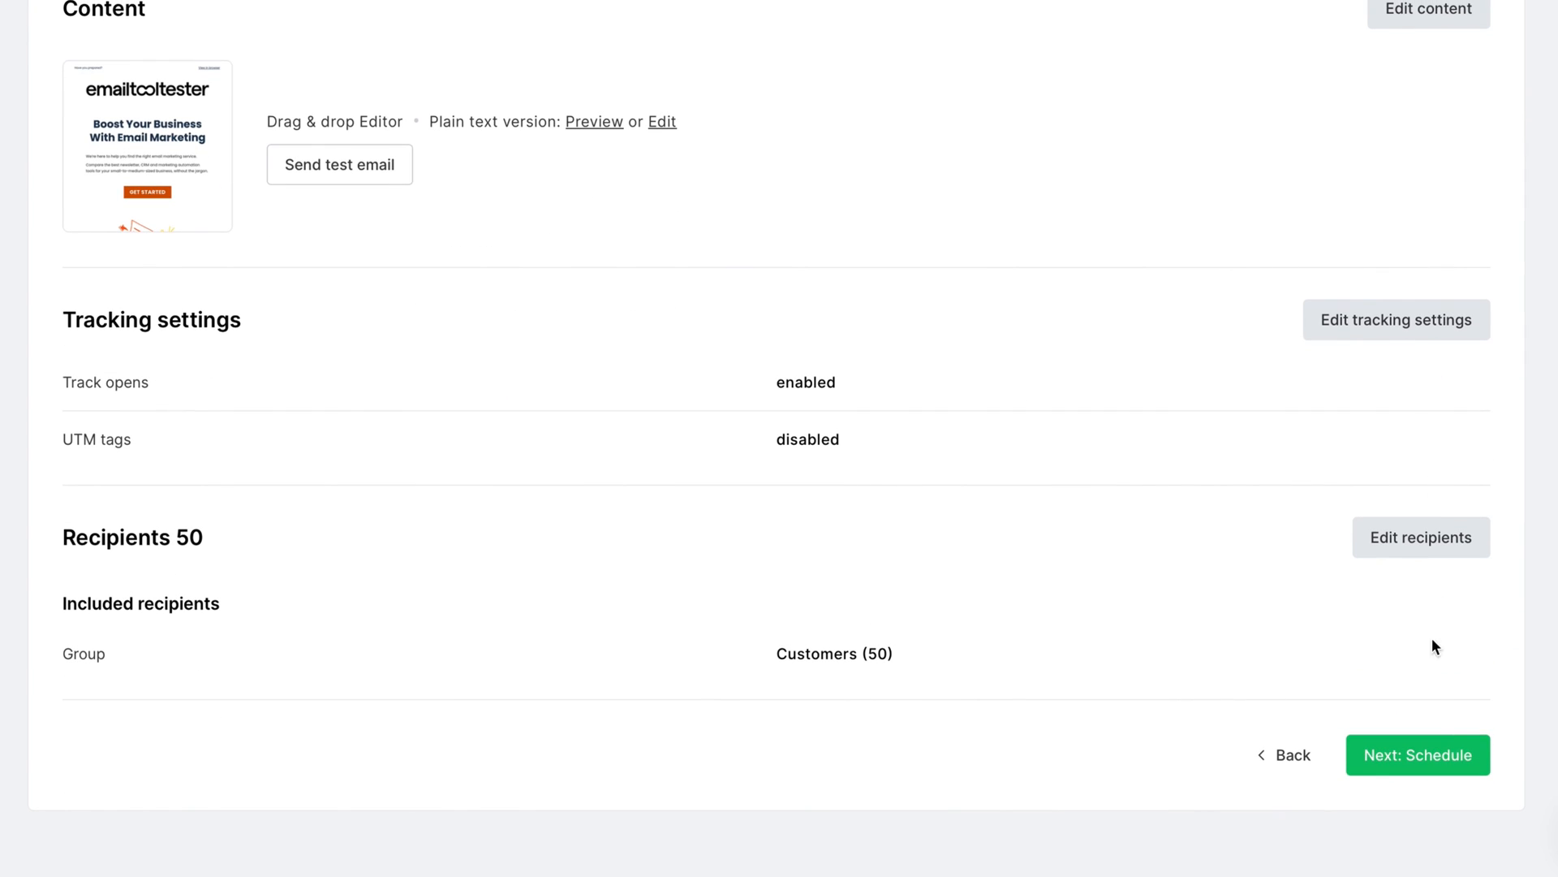
Continue from the Review summary to the Schedule step.
left_click(1432, 756)
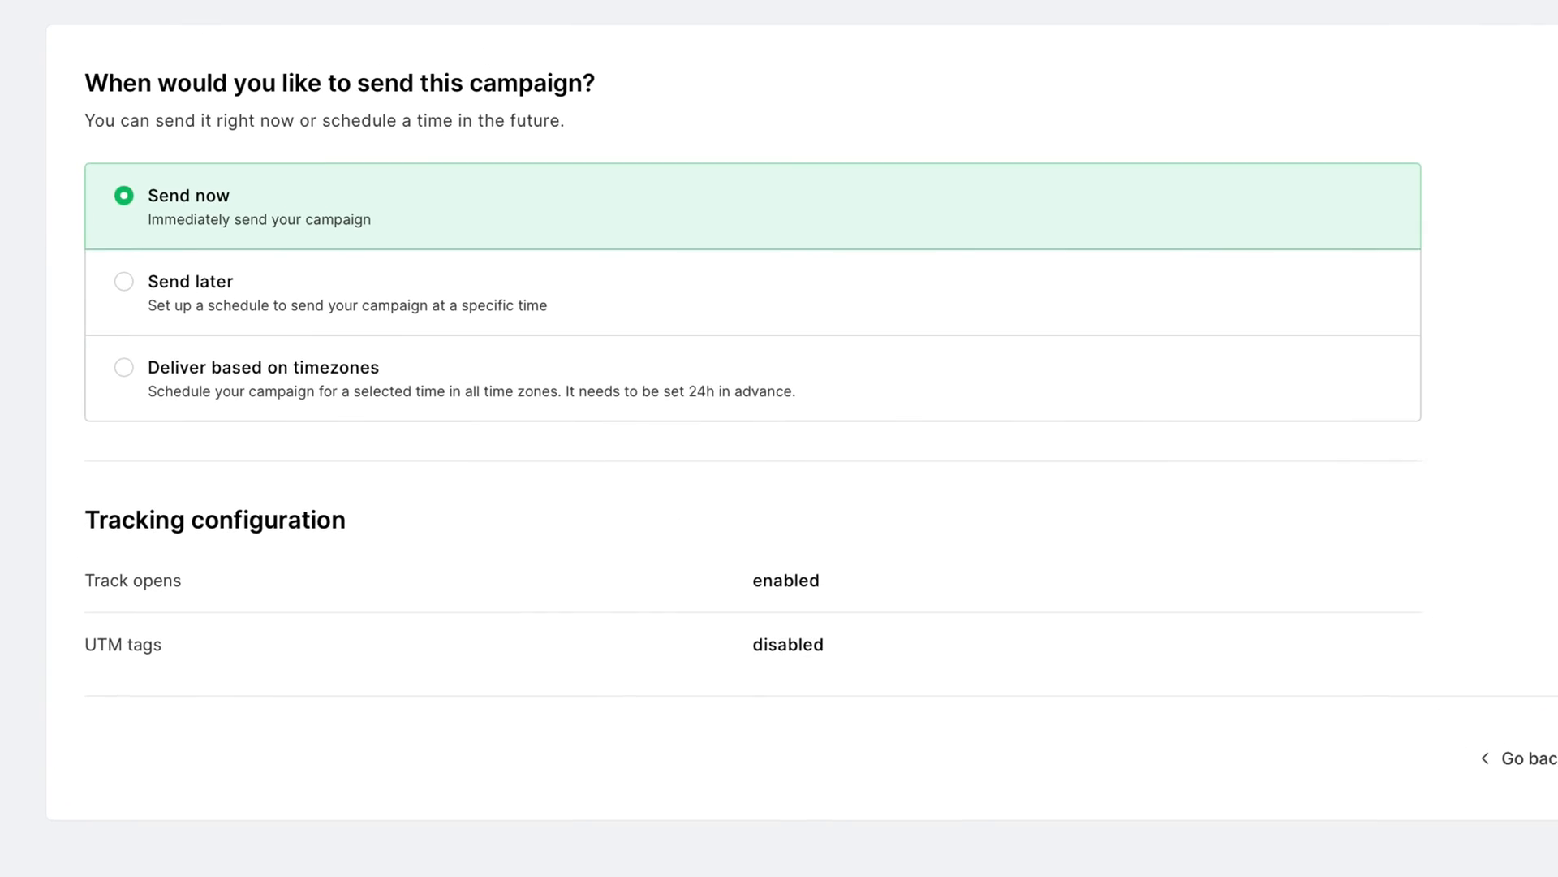